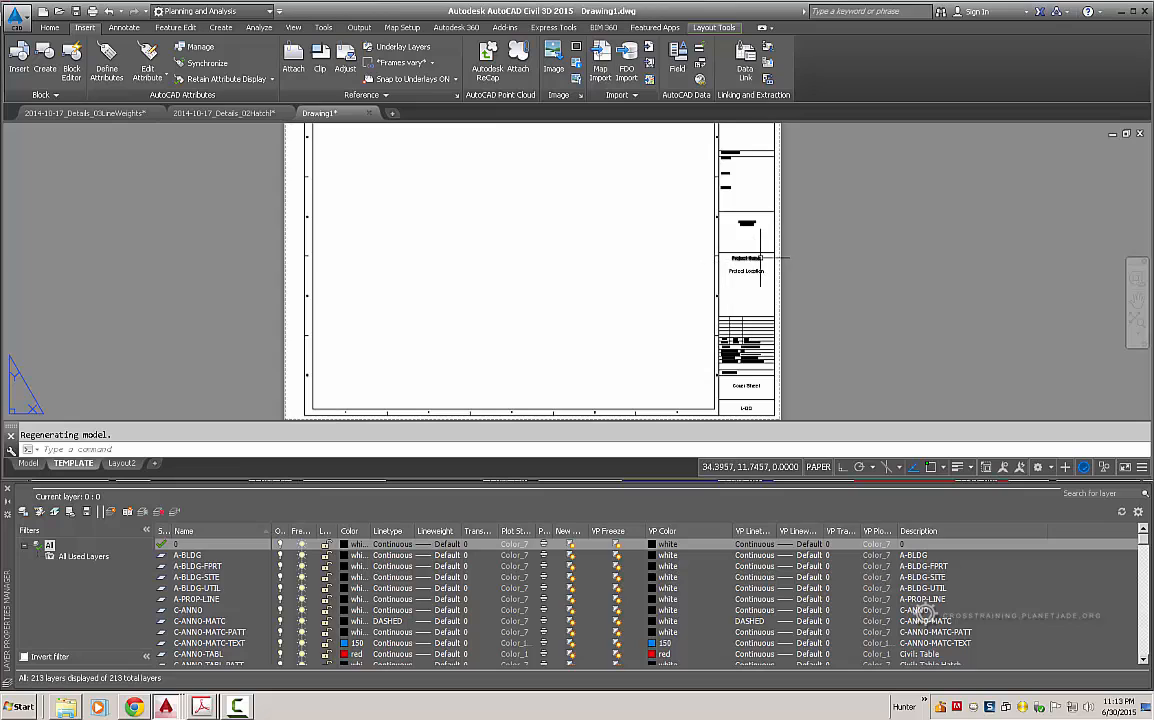
- Pan and zoom the layout sheet to frame the title block
middle_click_drag(760, 259, 739, 275)
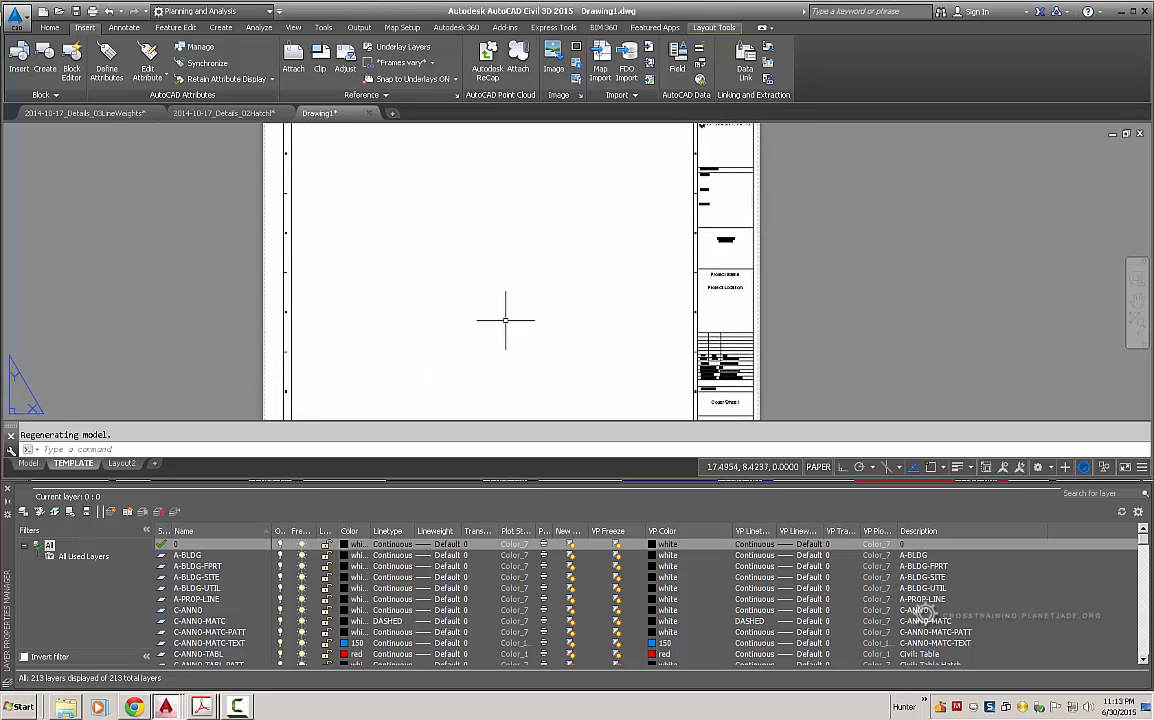
scroll(507, 319, "down", 2)
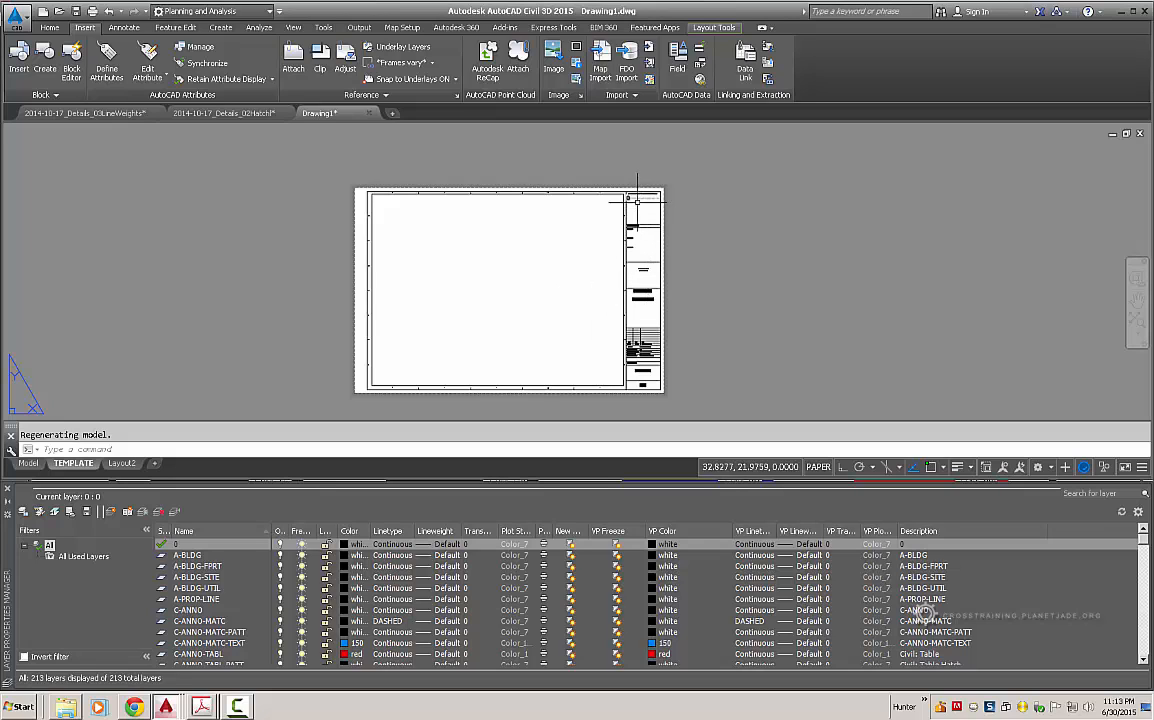
scroll(660, 198, "up", 3)
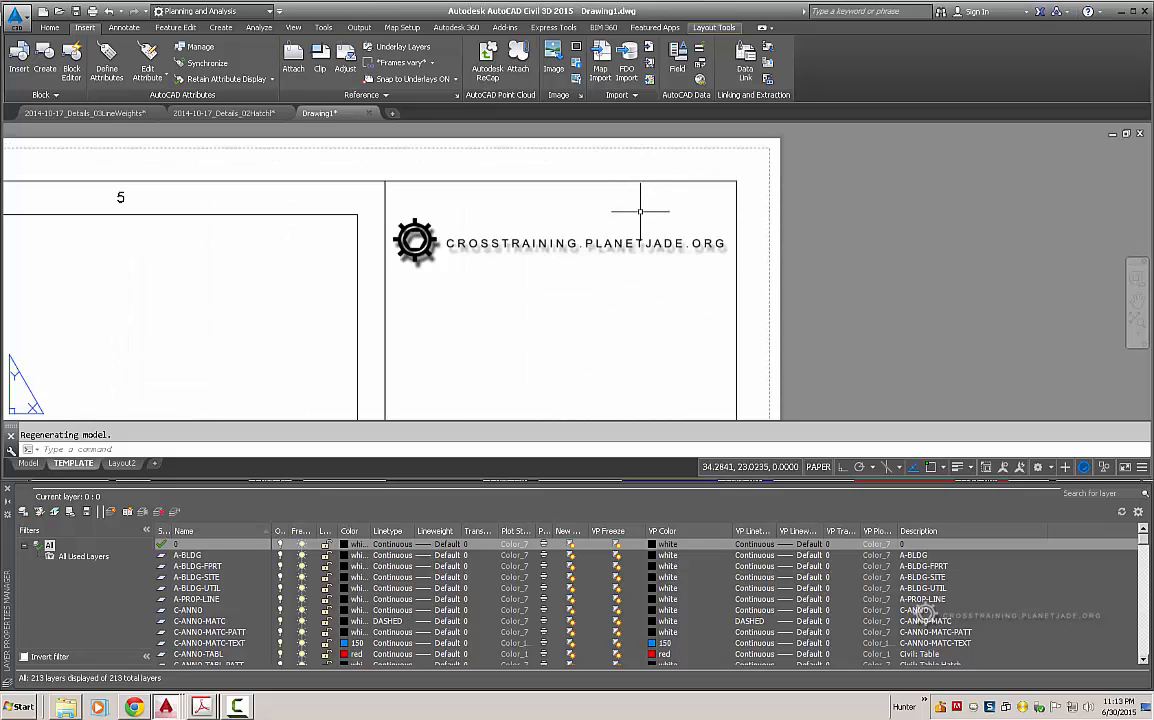
scroll(639, 206, "down", 4)
middle_click_drag(628, 382, 623, 357)
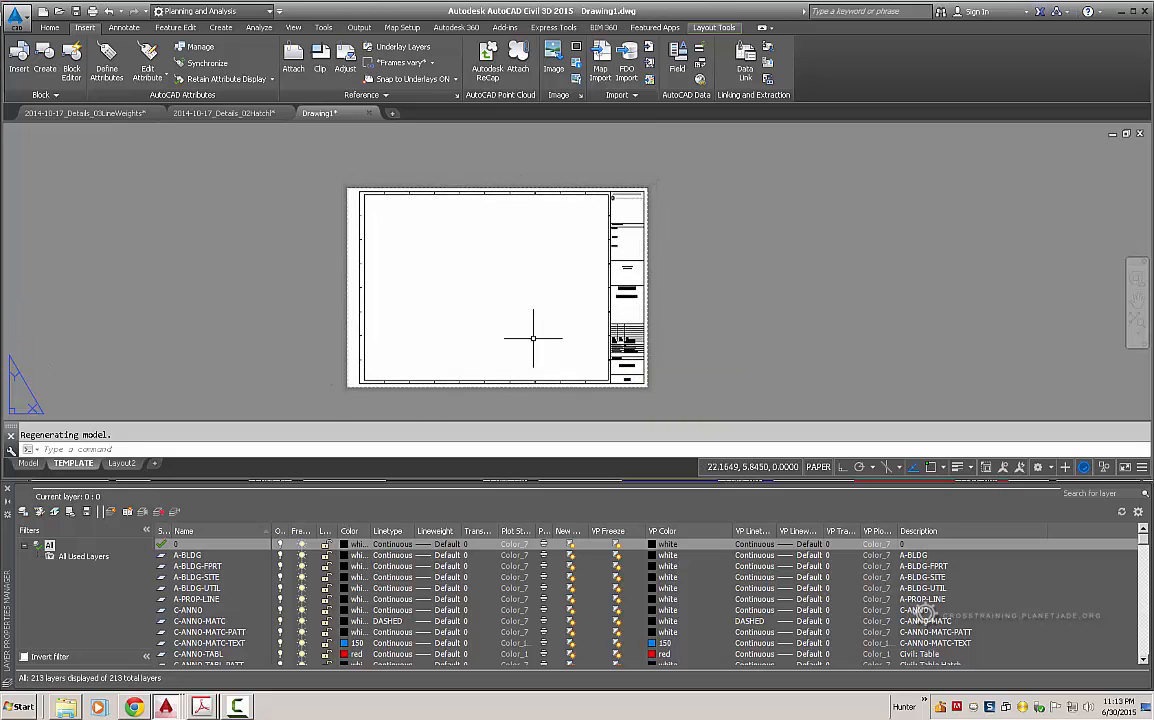
middle_click_drag(568, 301, 547, 307)
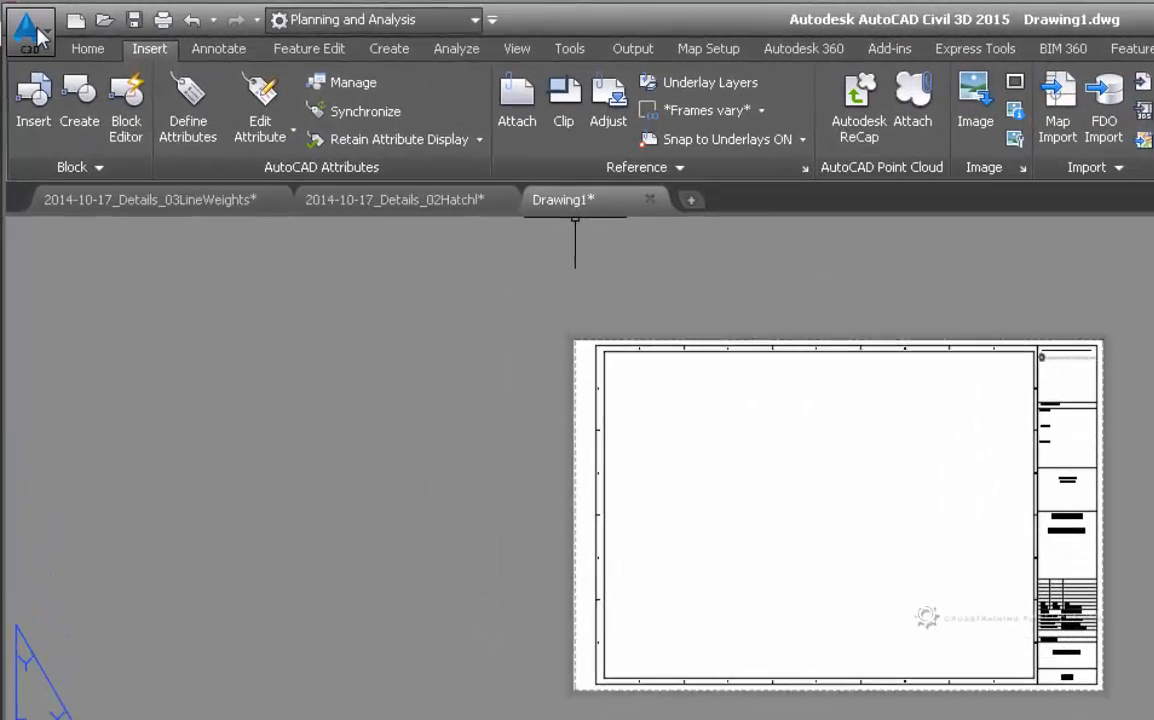
- In Save As, browse to Projects\_ProjectTemplate-CopyOnly\C3D\01_Templates and pick 2015.dwg as the name
left_click(17, 16)
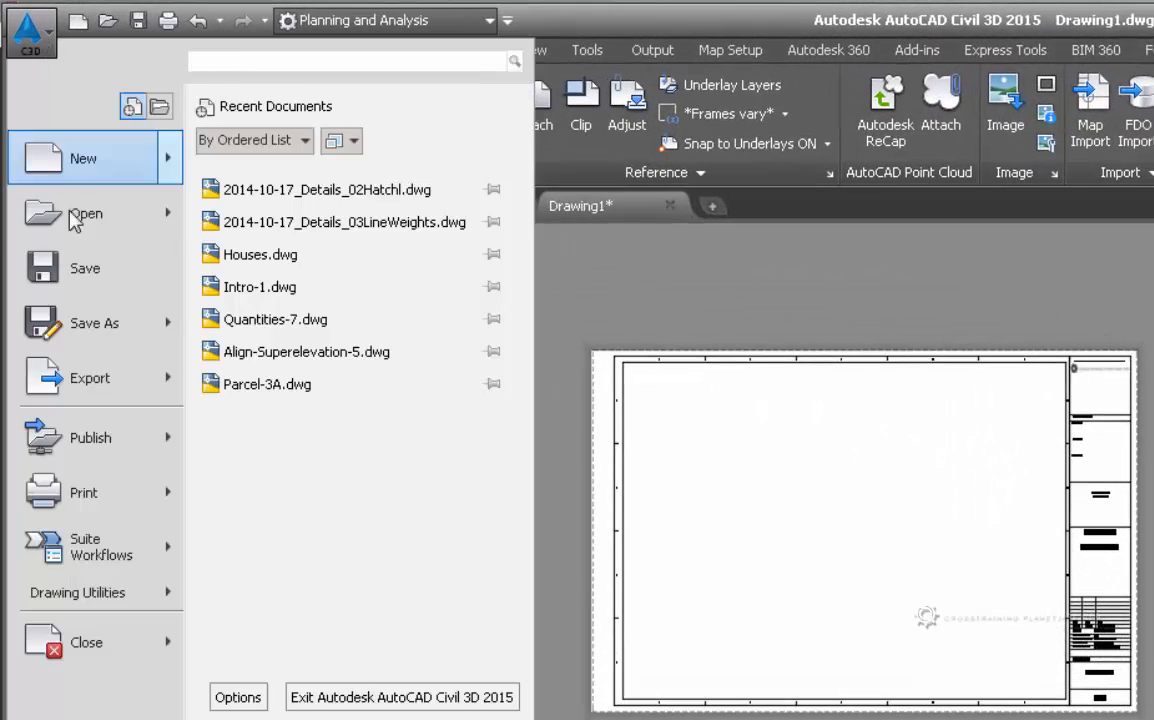
left_click(80, 328)
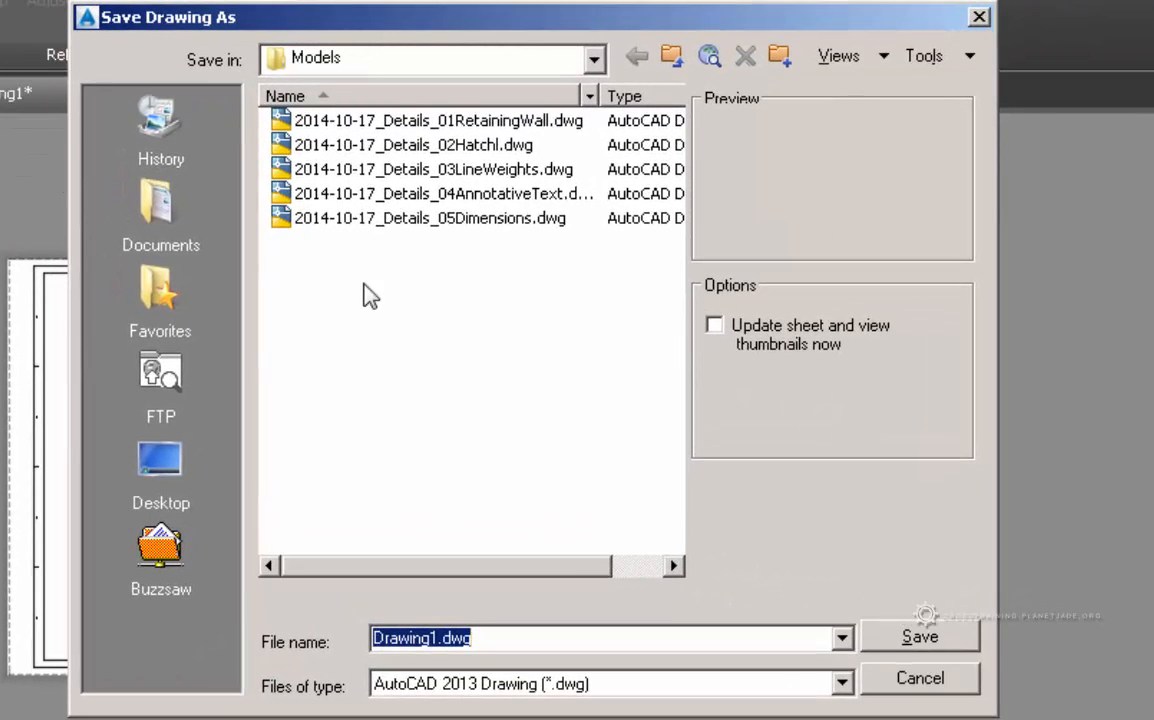
left_click(594, 60)
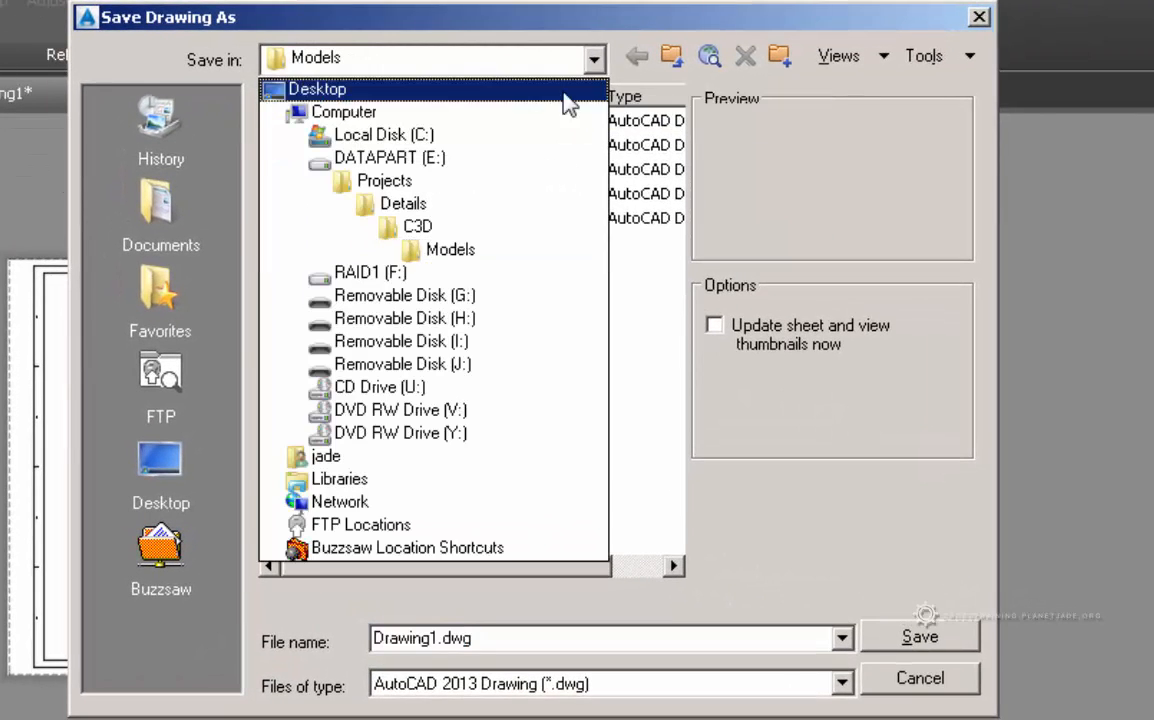
left_click(499, 182)
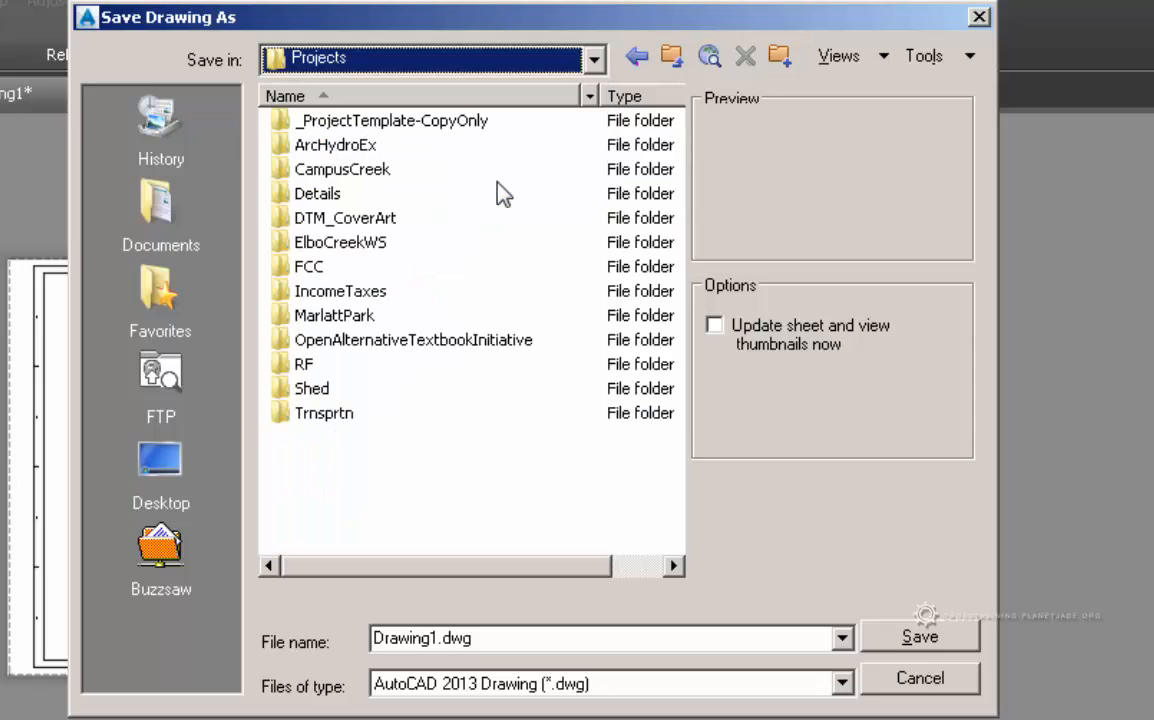
left_click(422, 128)
double_click(422, 128)
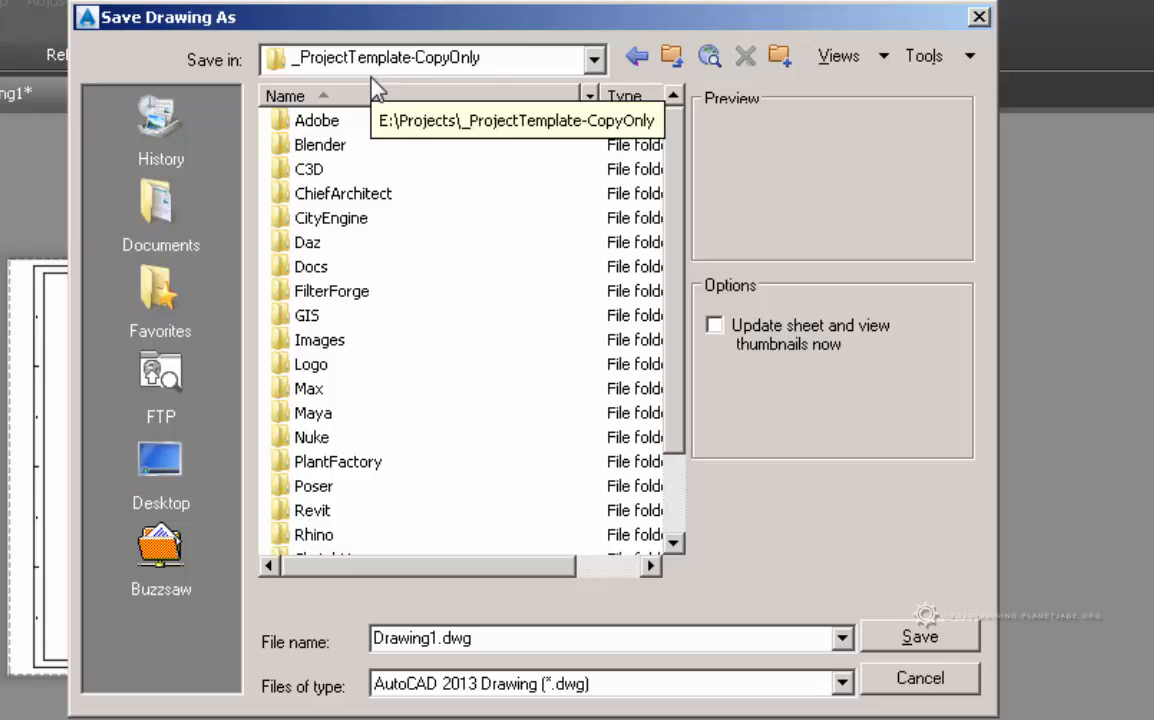
double_click(300, 170)
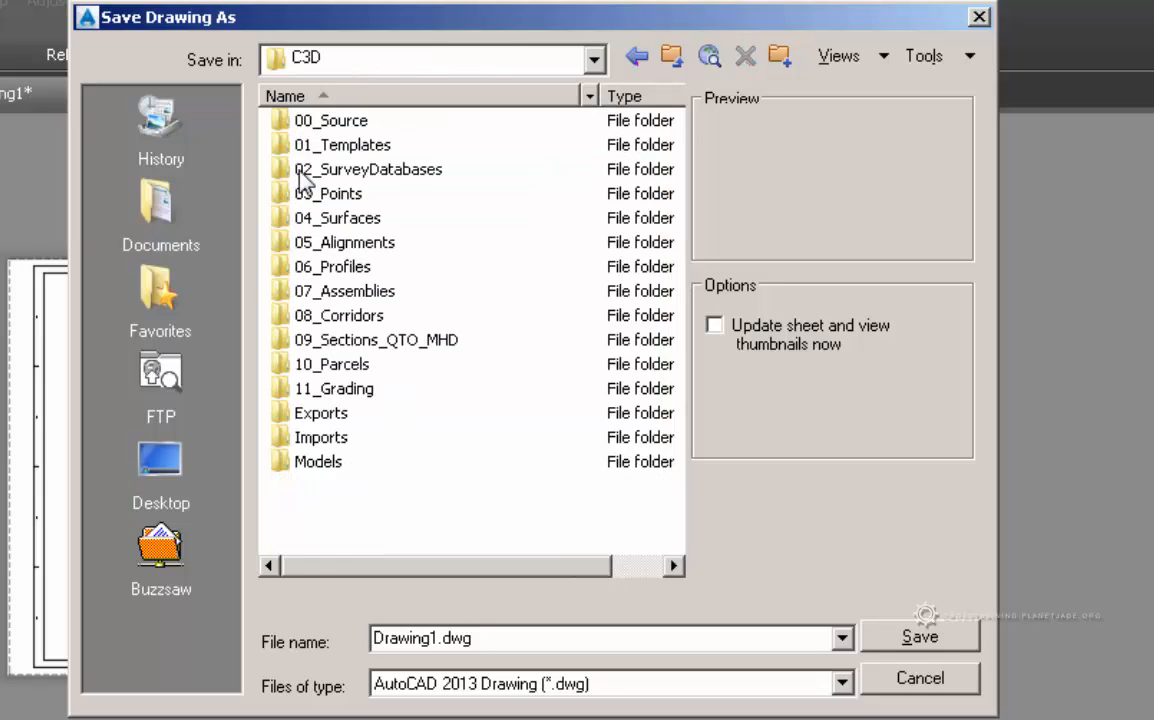
left_click(302, 146)
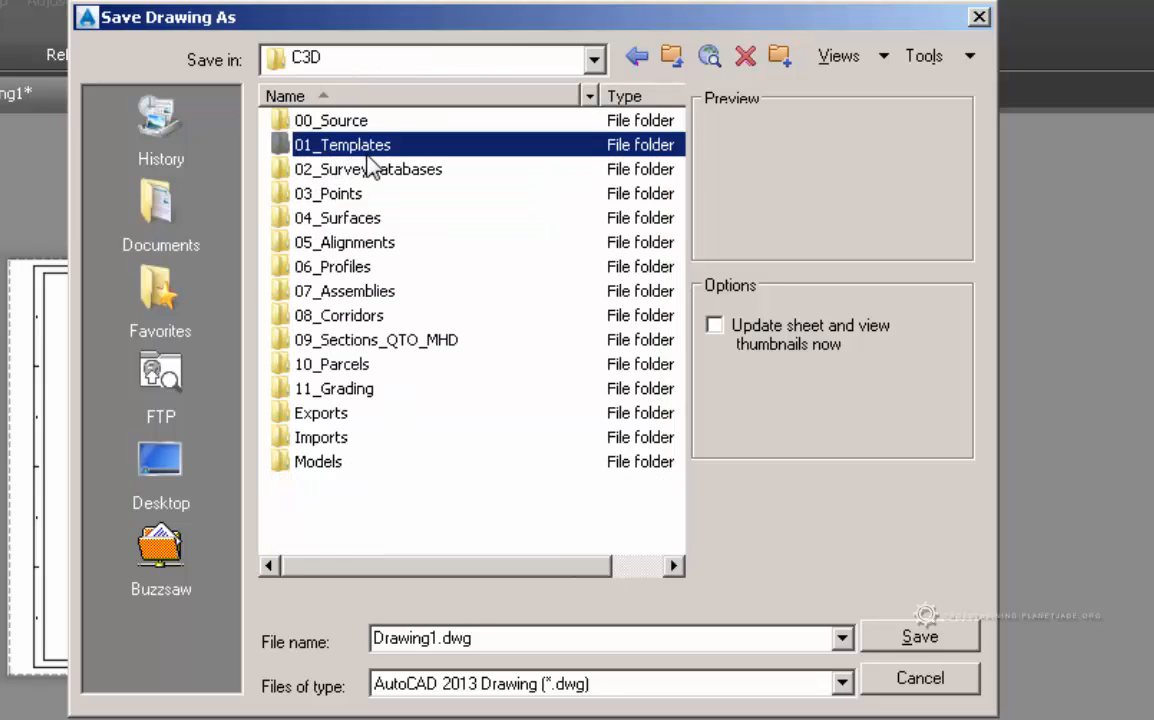
double_click(372, 150)
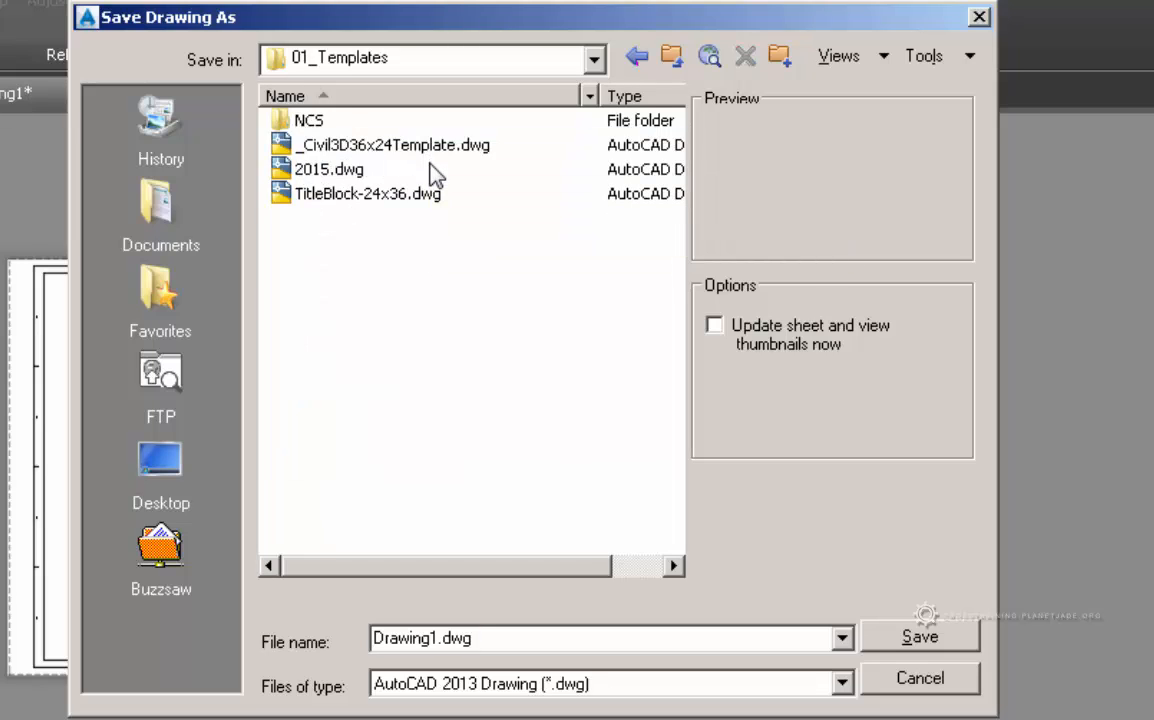
left_click(350, 172)
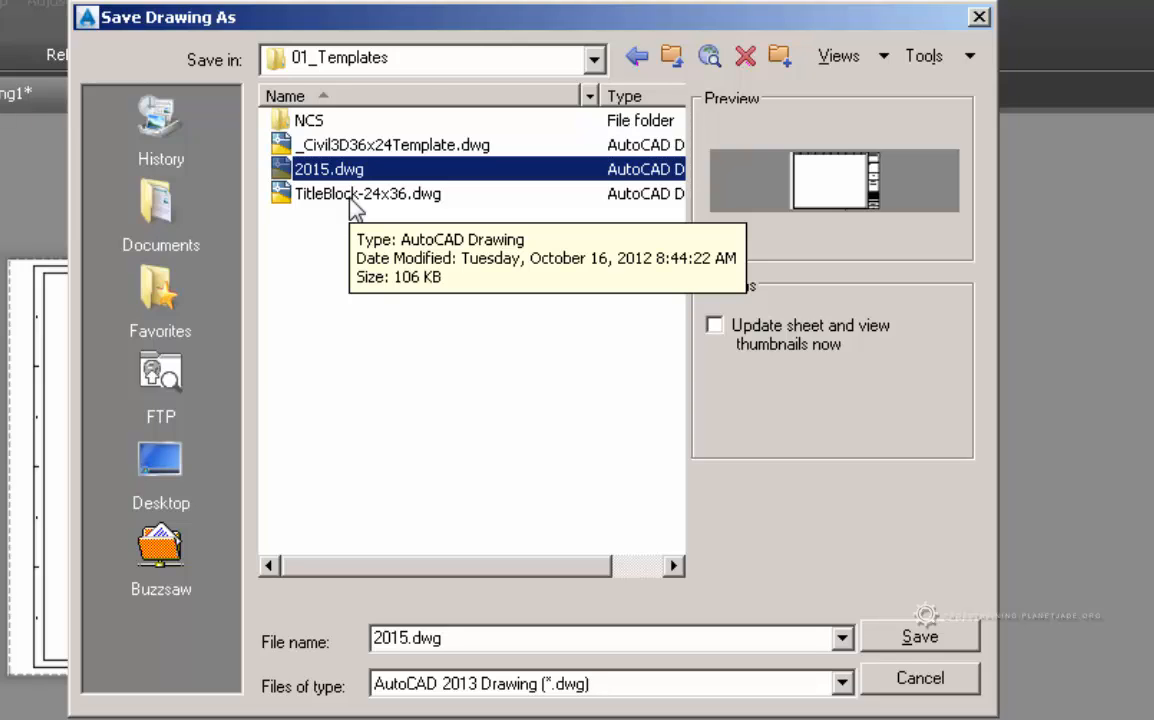
- Cancel the save and select the CROSSTRAINING logo image in the title block
left_click(935, 679)
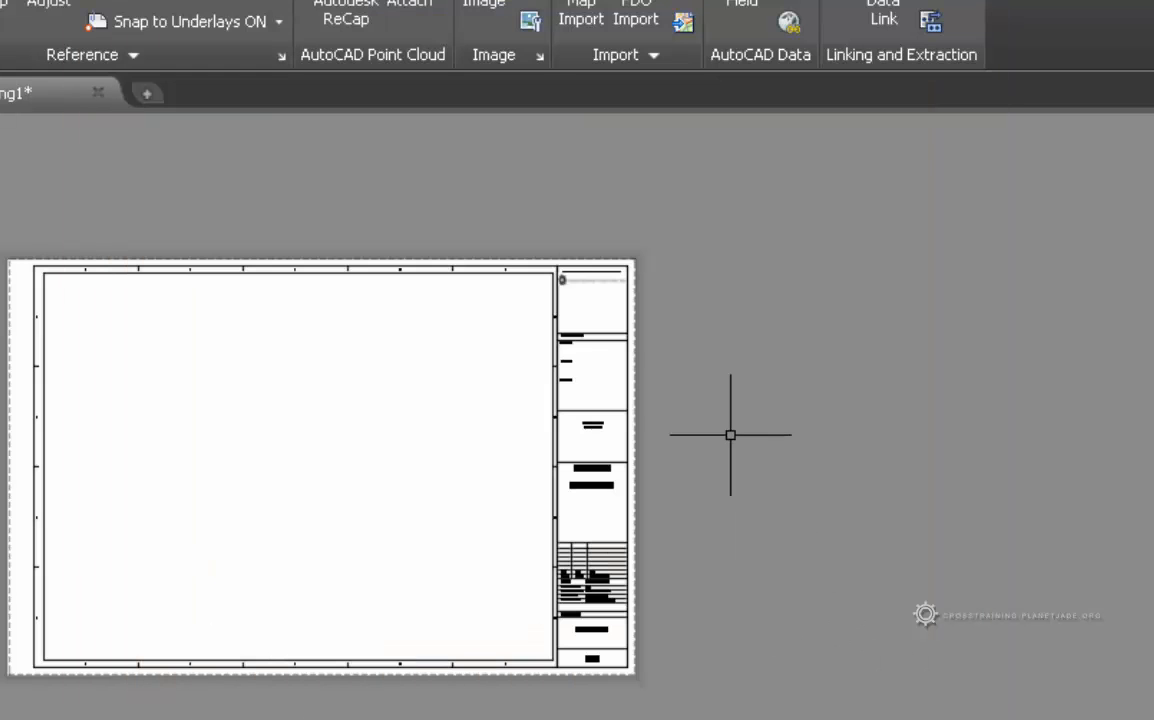
scroll(587, 278, "up", 8)
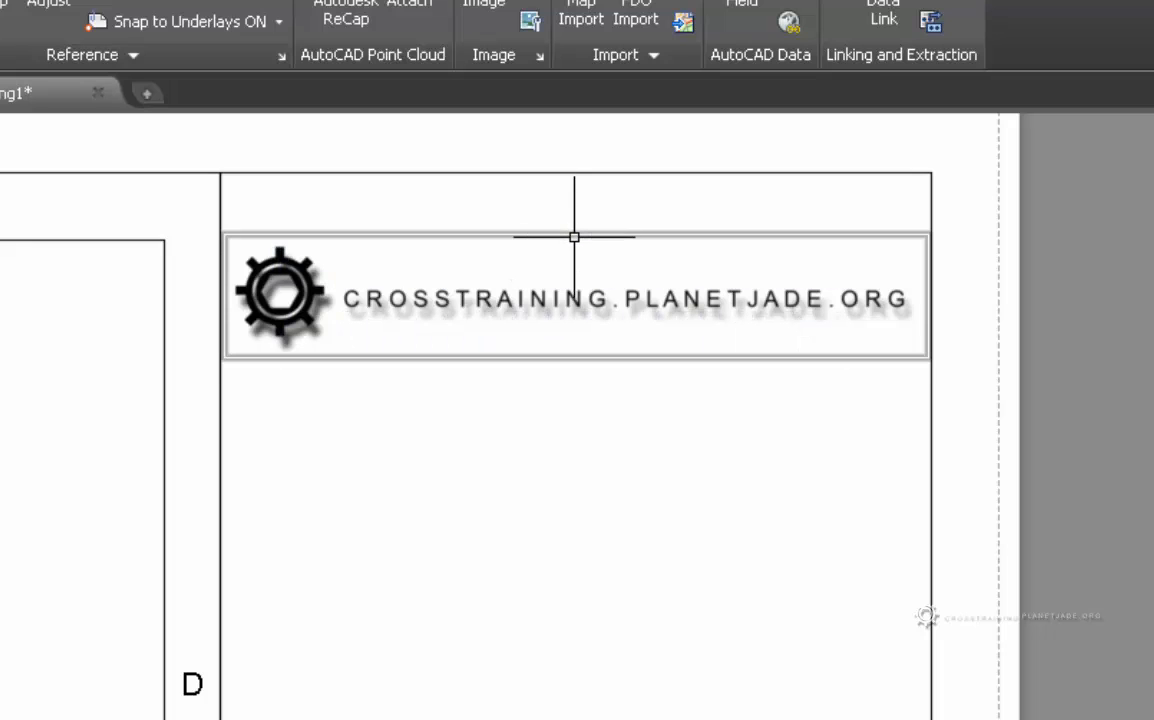
left_click(574, 237)
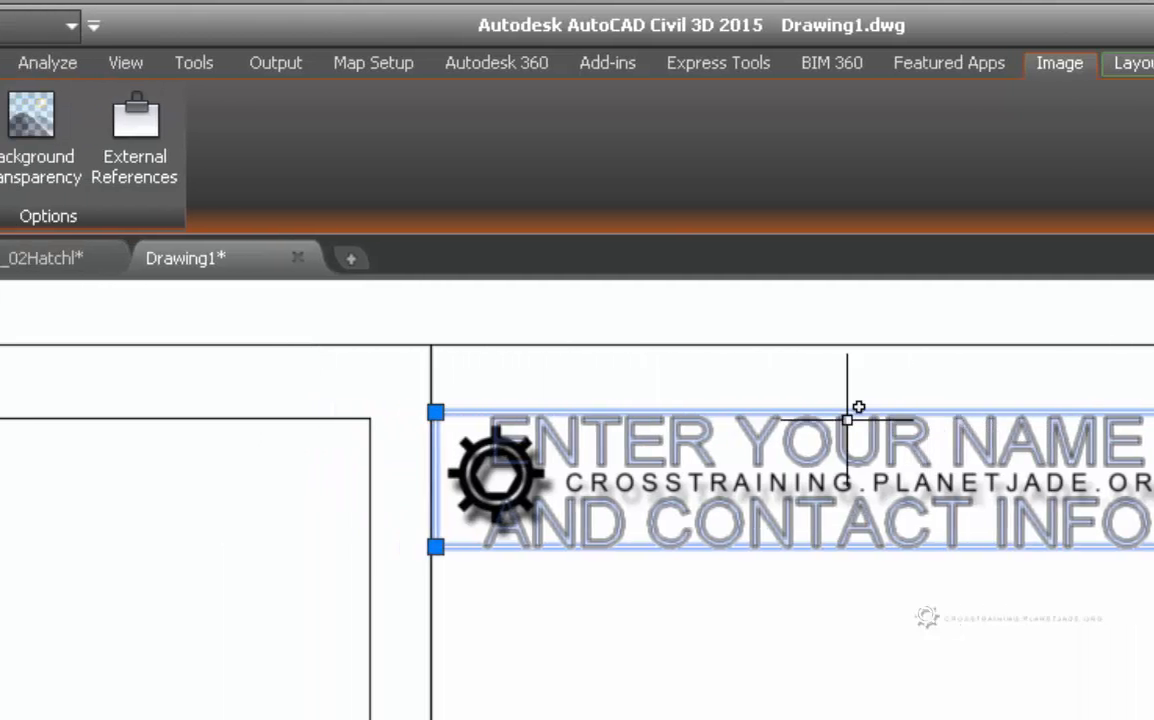
- Open External References, widen the palette, and edit the ForCDs image's Saved Path
left_click(480, 150)
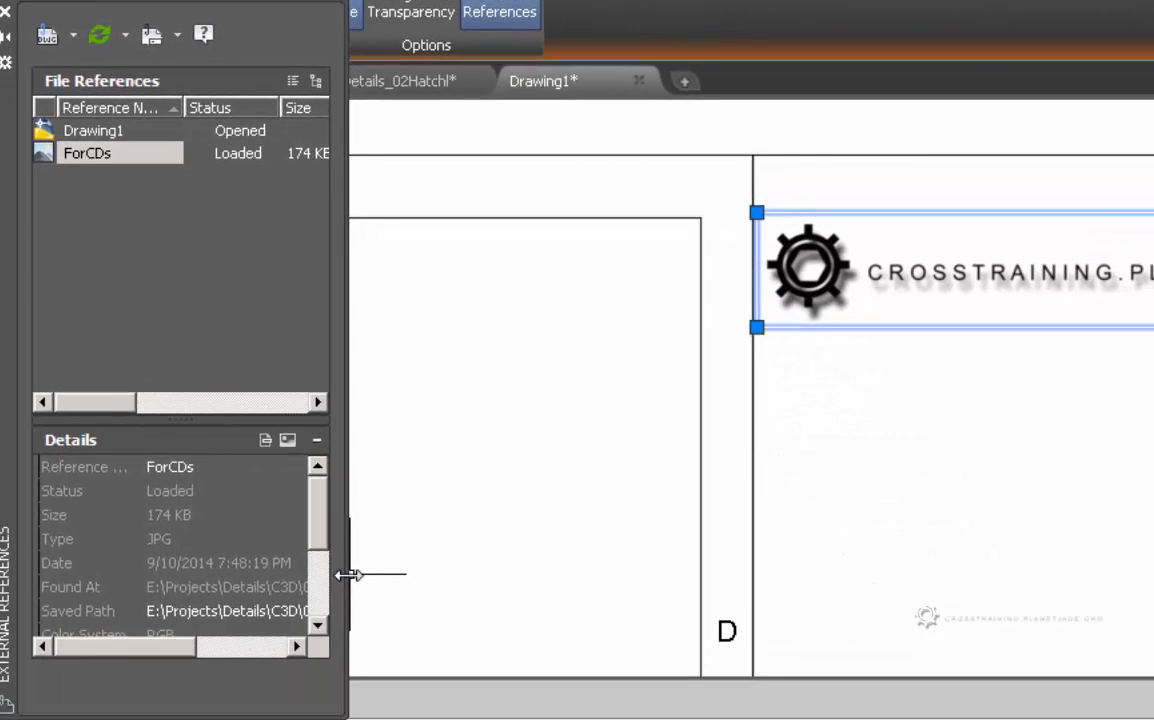
left_click_drag(347, 575, 672, 578)
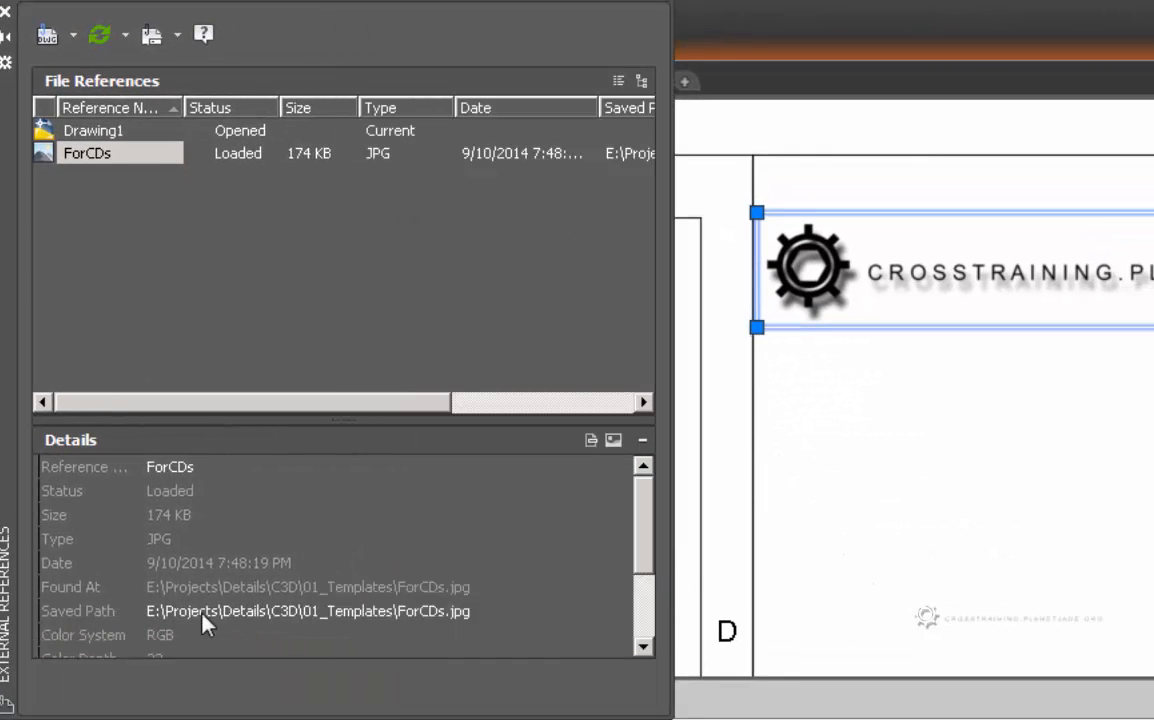
left_click(248, 609)
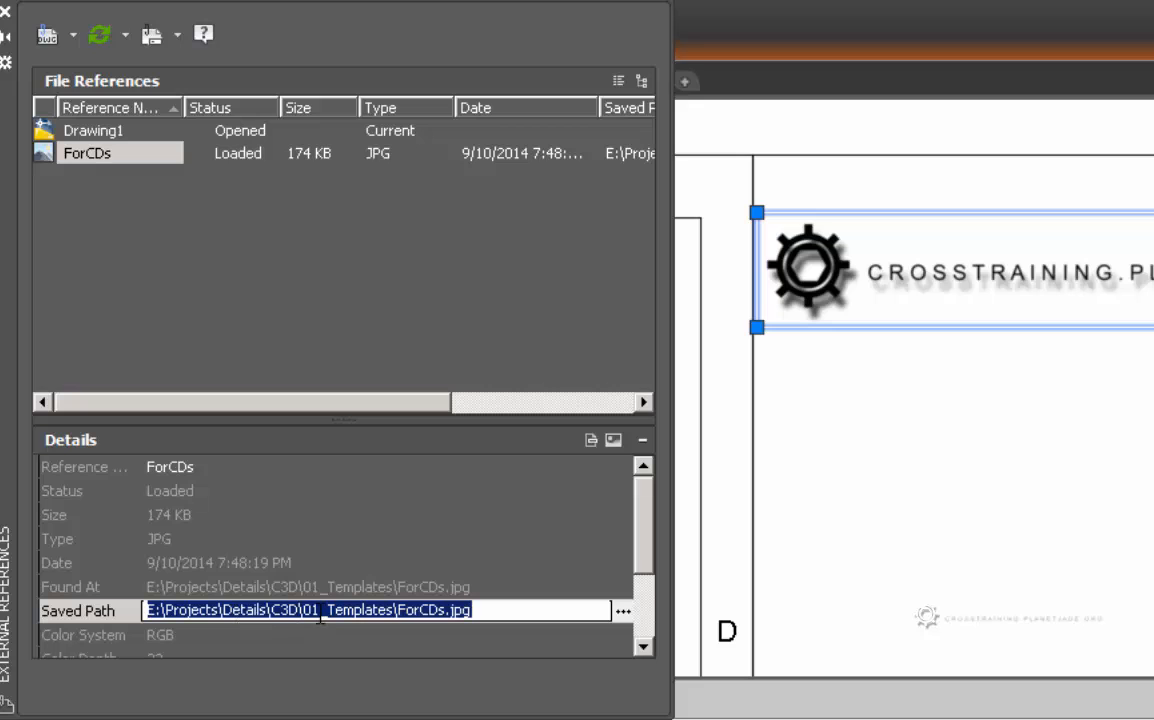
- Browse to Projects\_ProjectTemplate-CopyOnly\C3D\01_Templates and choose ForCDs.jpg as the image file
left_click(622, 614)
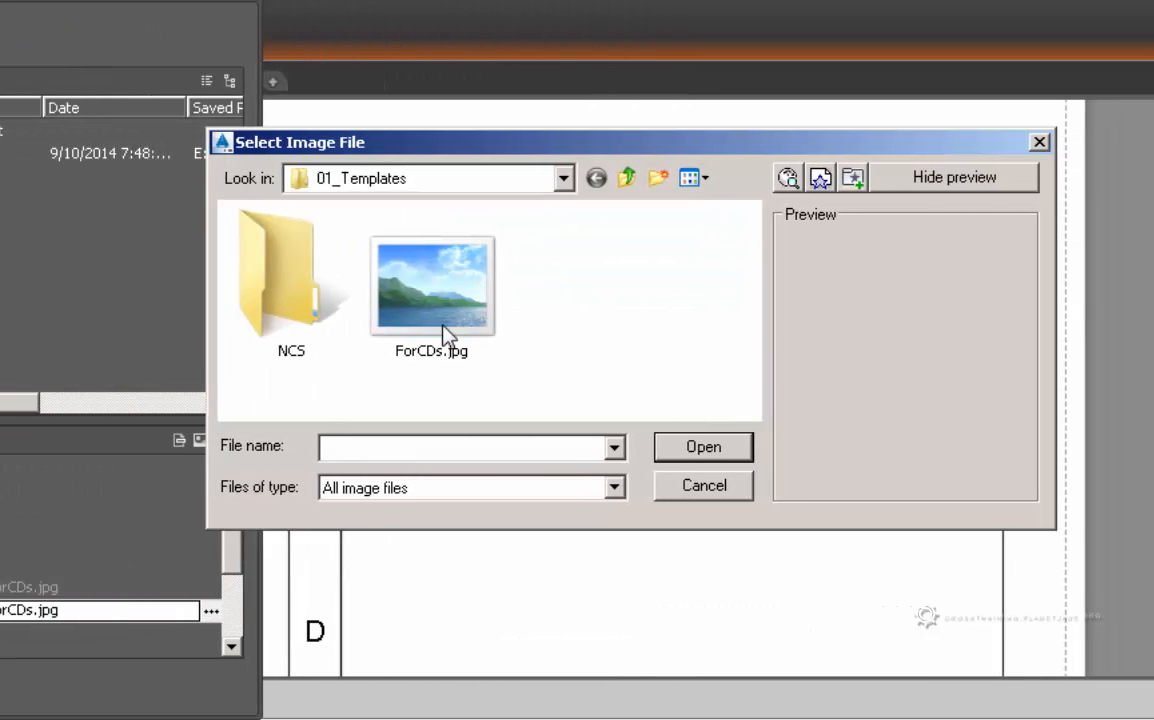
left_click(564, 178)
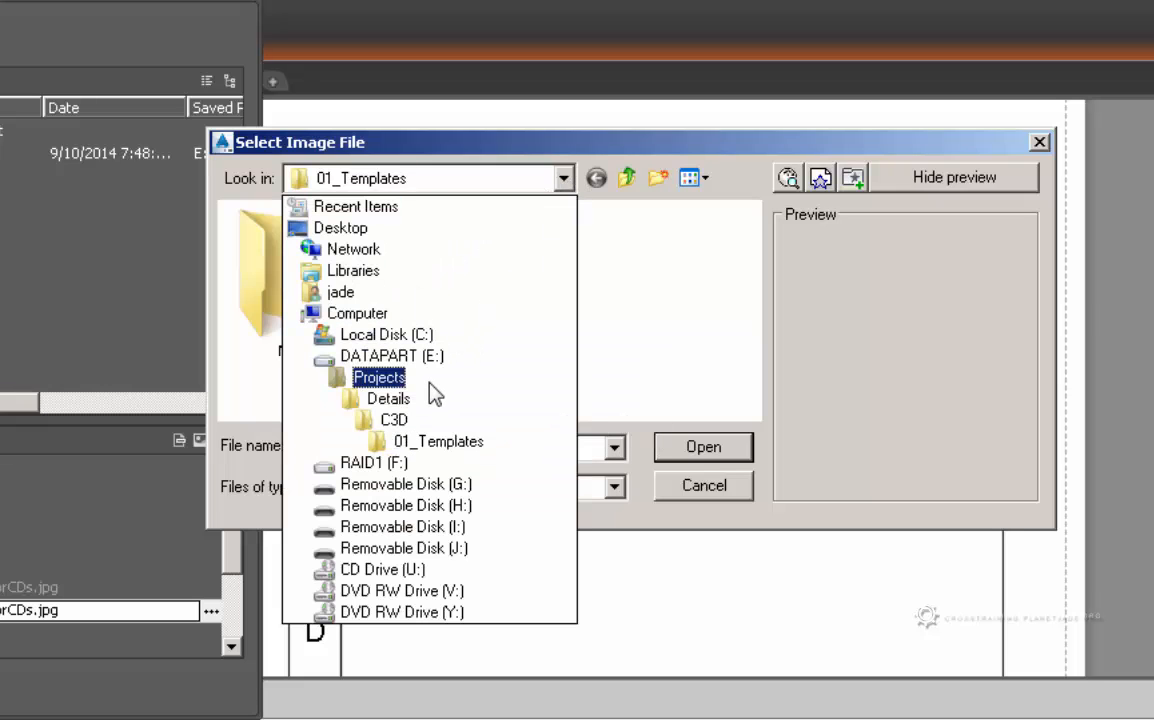
left_click(378, 377)
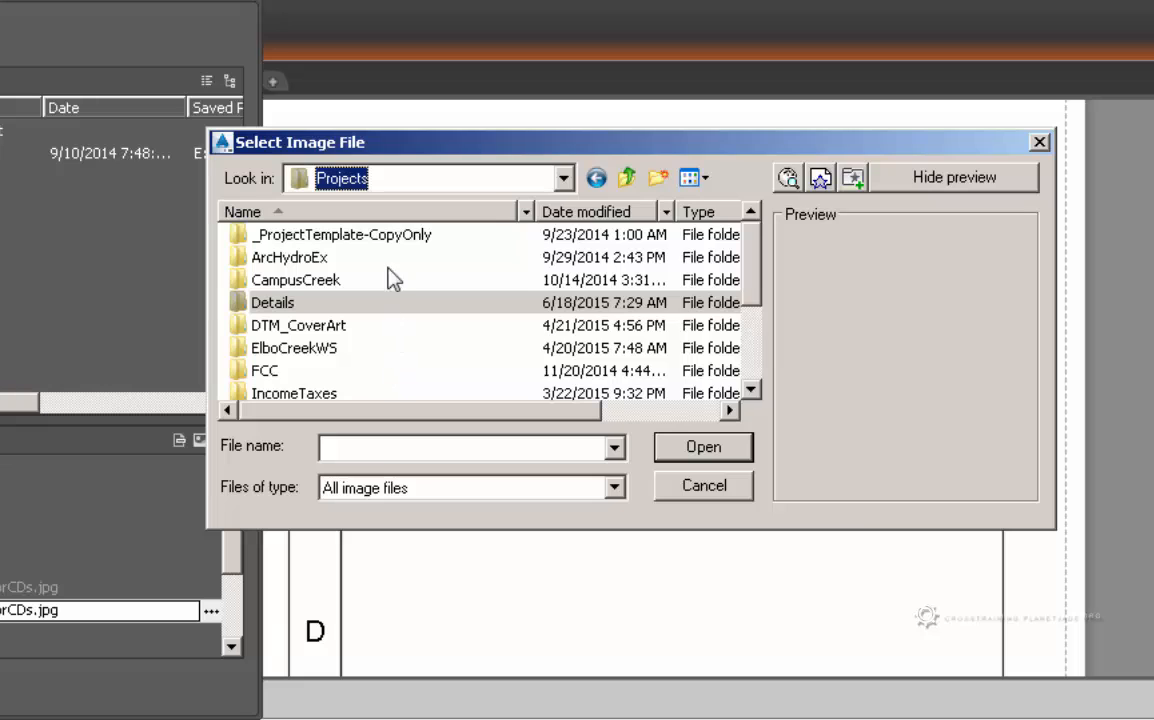
double_click(390, 238)
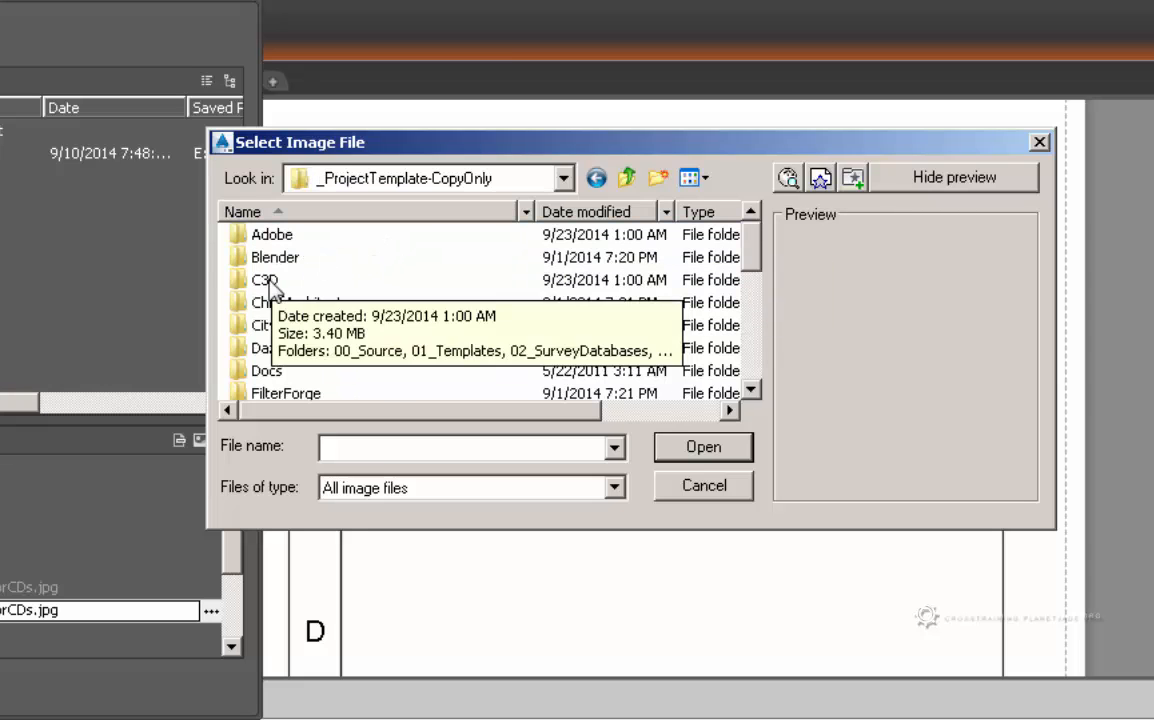
double_click(340, 281)
double_click(298, 257)
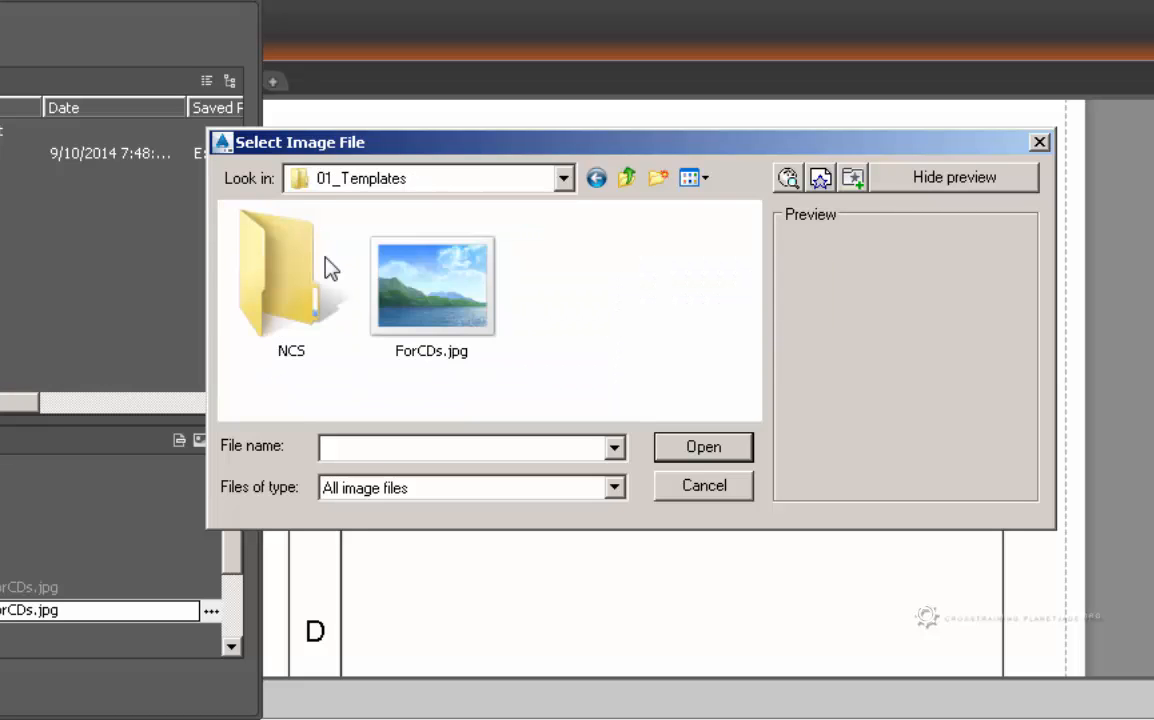
left_click(445, 316)
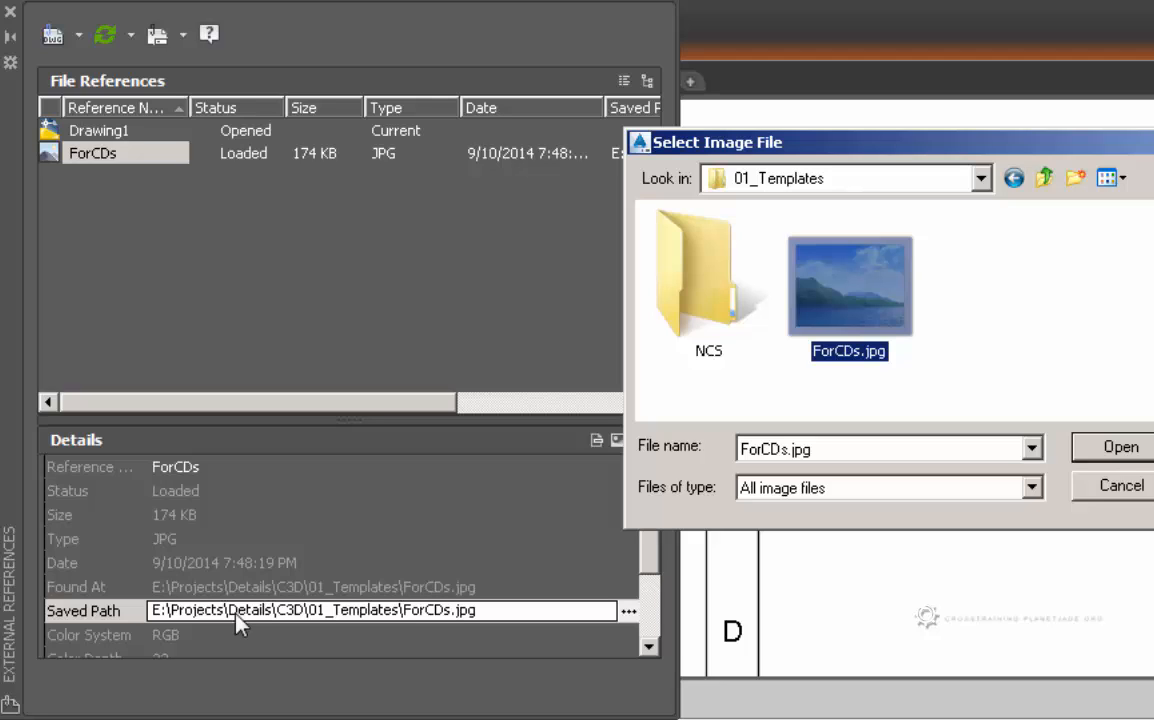
- Confirm the location is 01_Templates in the folder tree and pick ForCDs.jpg again
left_click(981, 178)
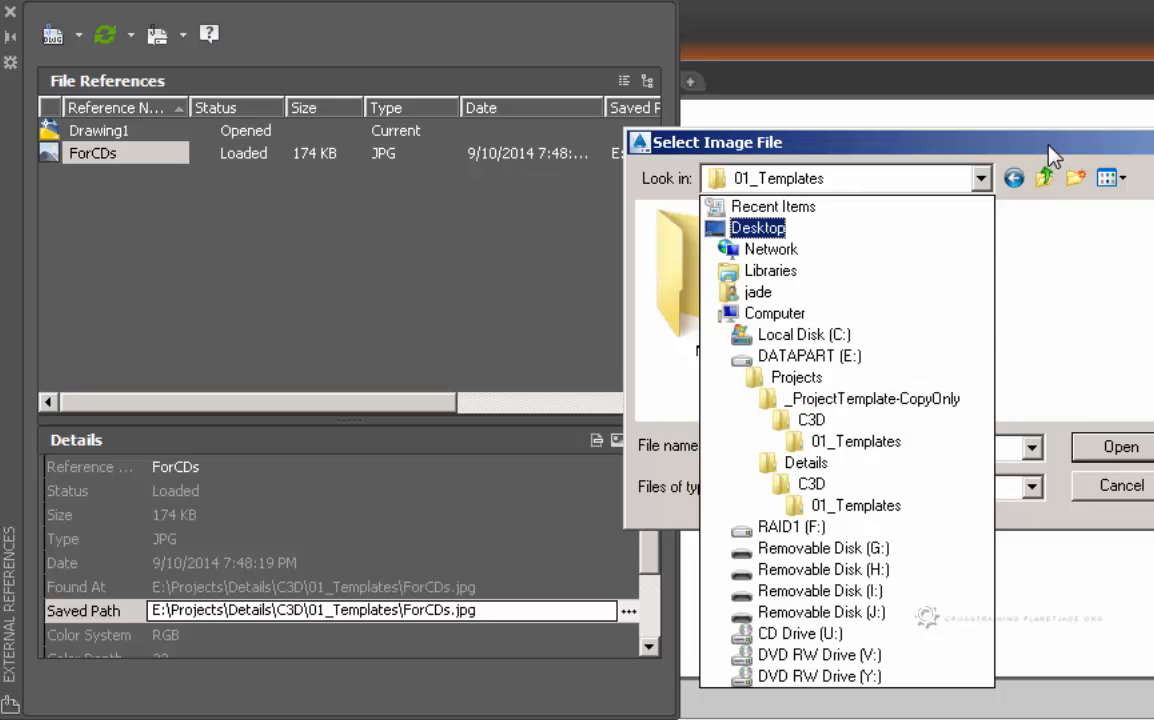
left_click(945, 131)
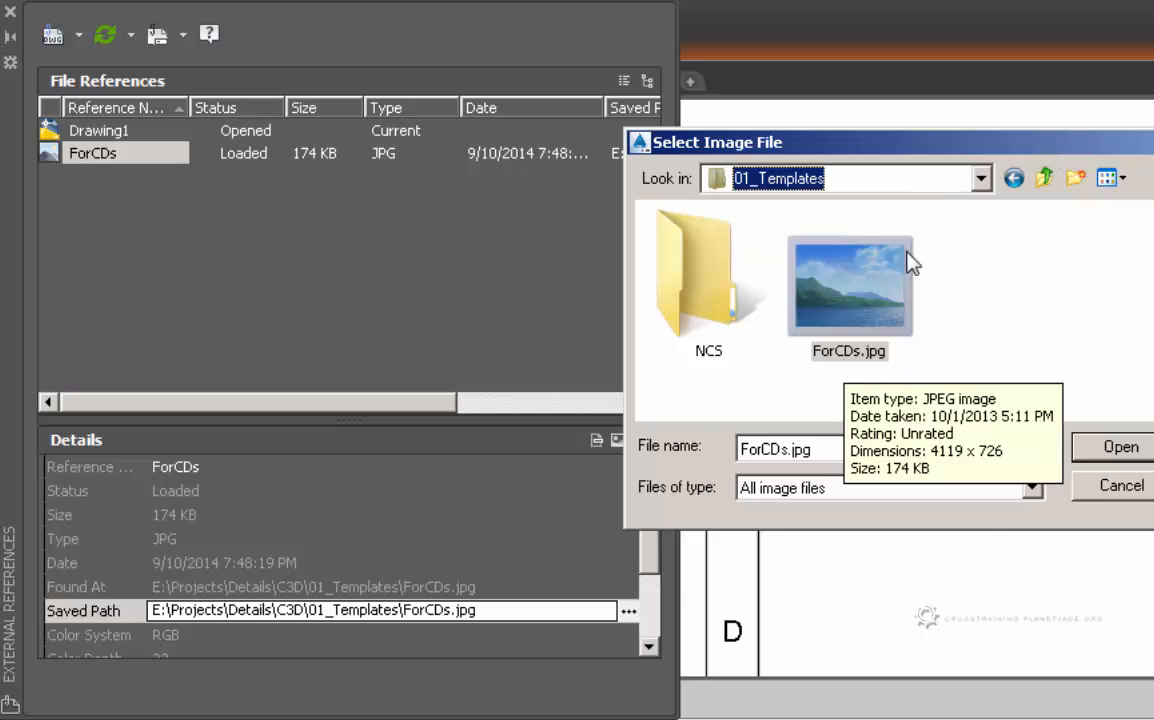
left_click(981, 180)
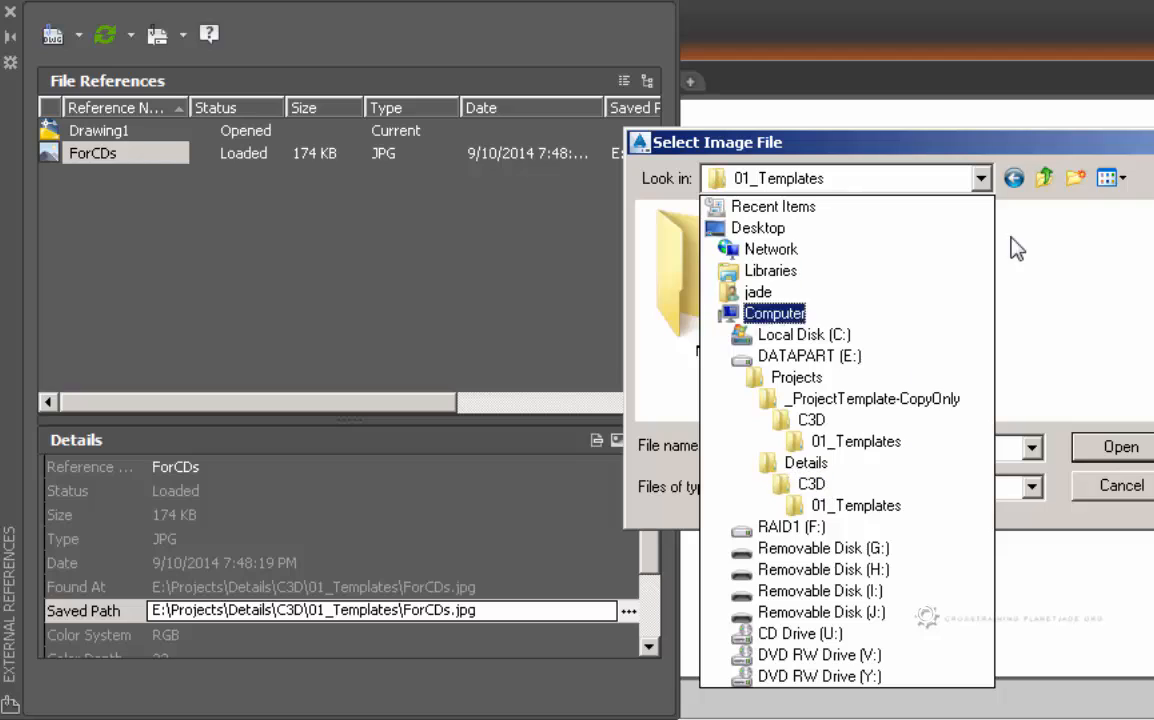
left_click(1110, 156)
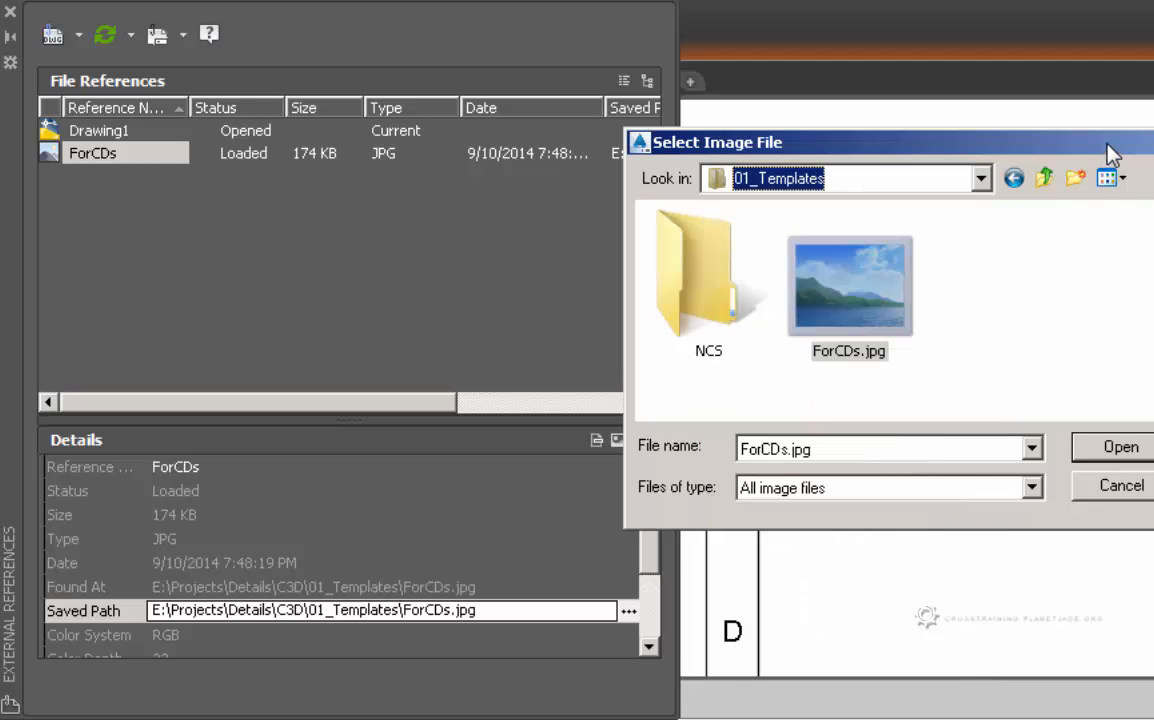
left_click(846, 352)
- Load ForCDs.jpg into the image reference, zoom out to the full sheet, and deselect the logo
left_click(1112, 450)
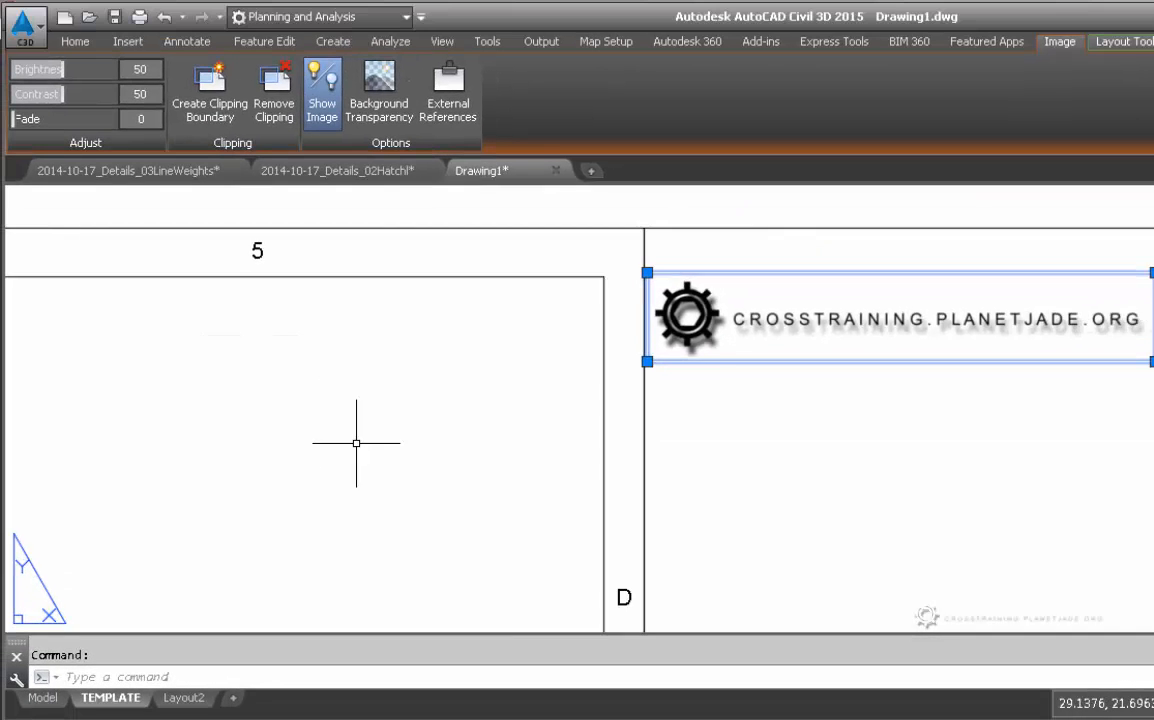
scroll(356, 442, "down", 4)
middle_click_drag(312, 515, 689, 355)
key("Escape")
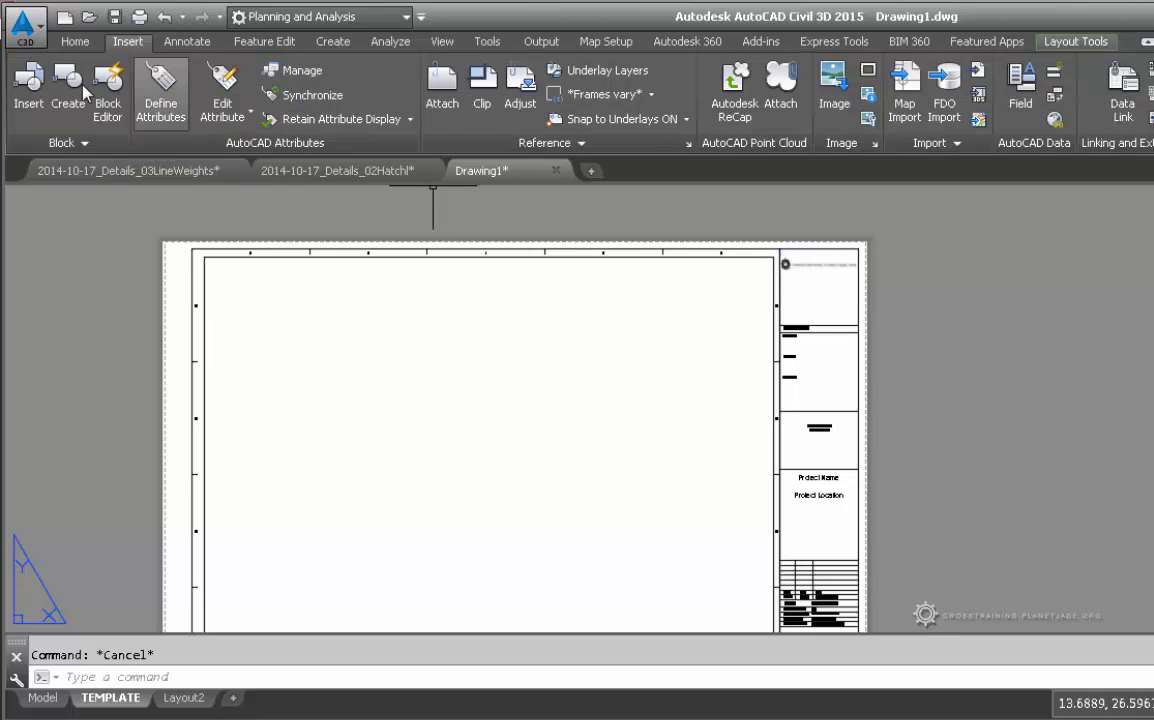
left_click(34, 37)
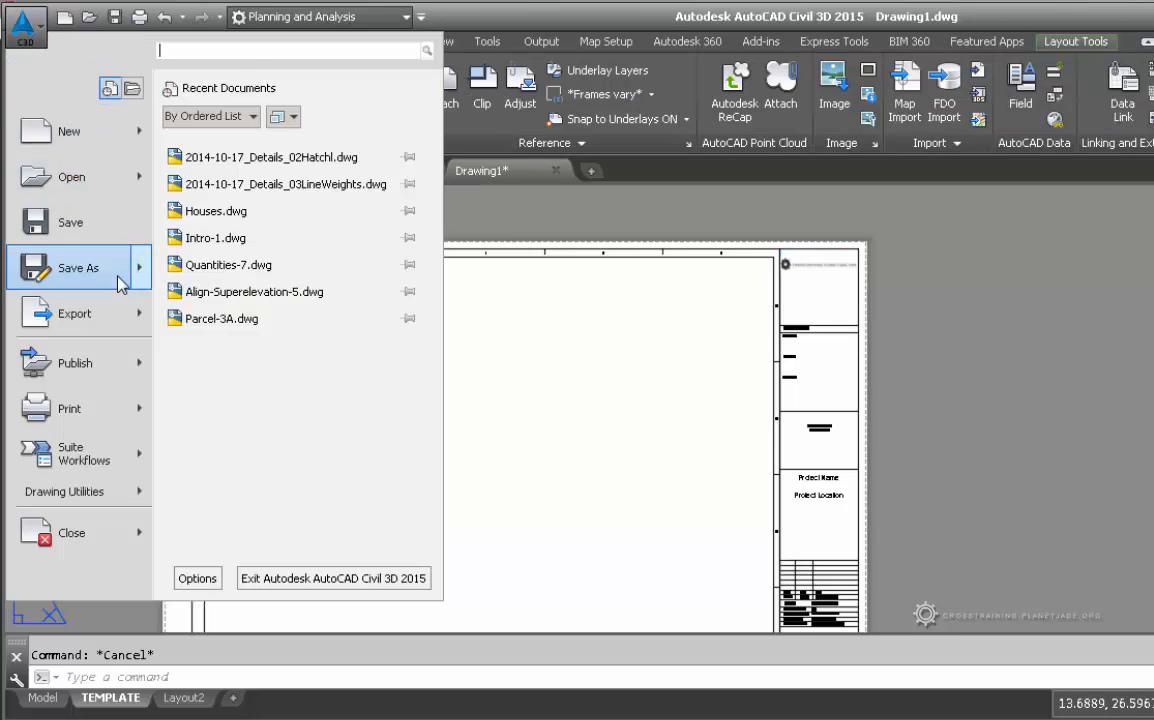
mouse_move(120, 283)
left_click(250, 140)
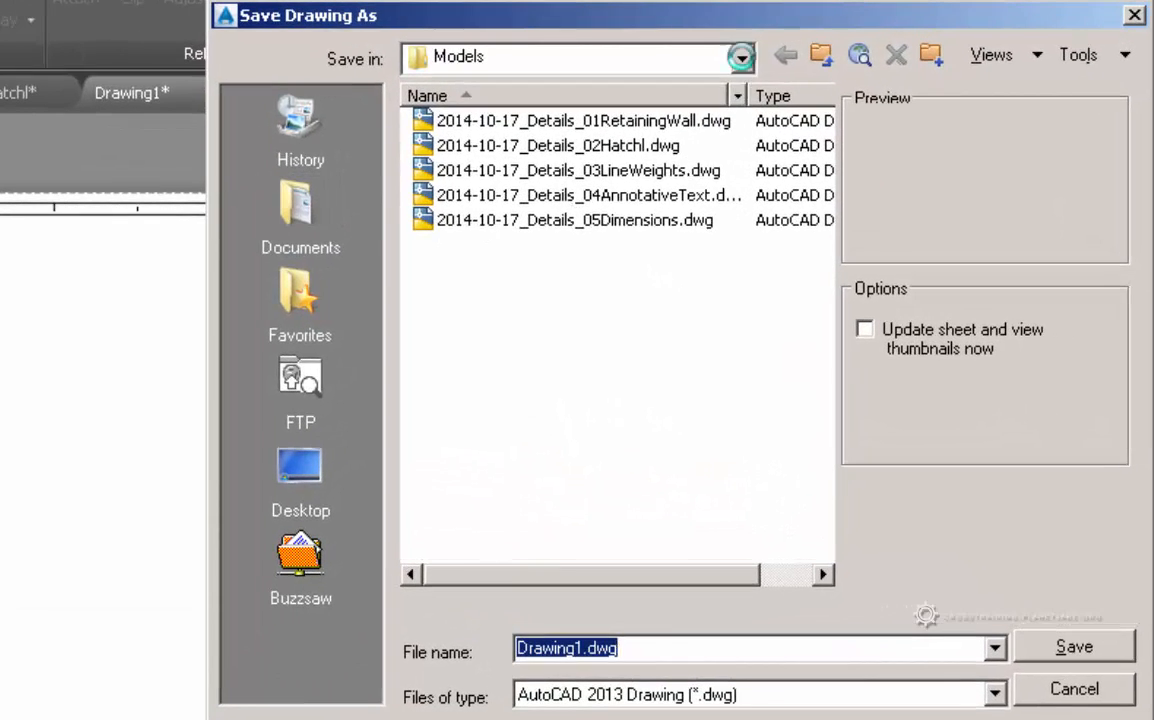
left_click(885, 131)
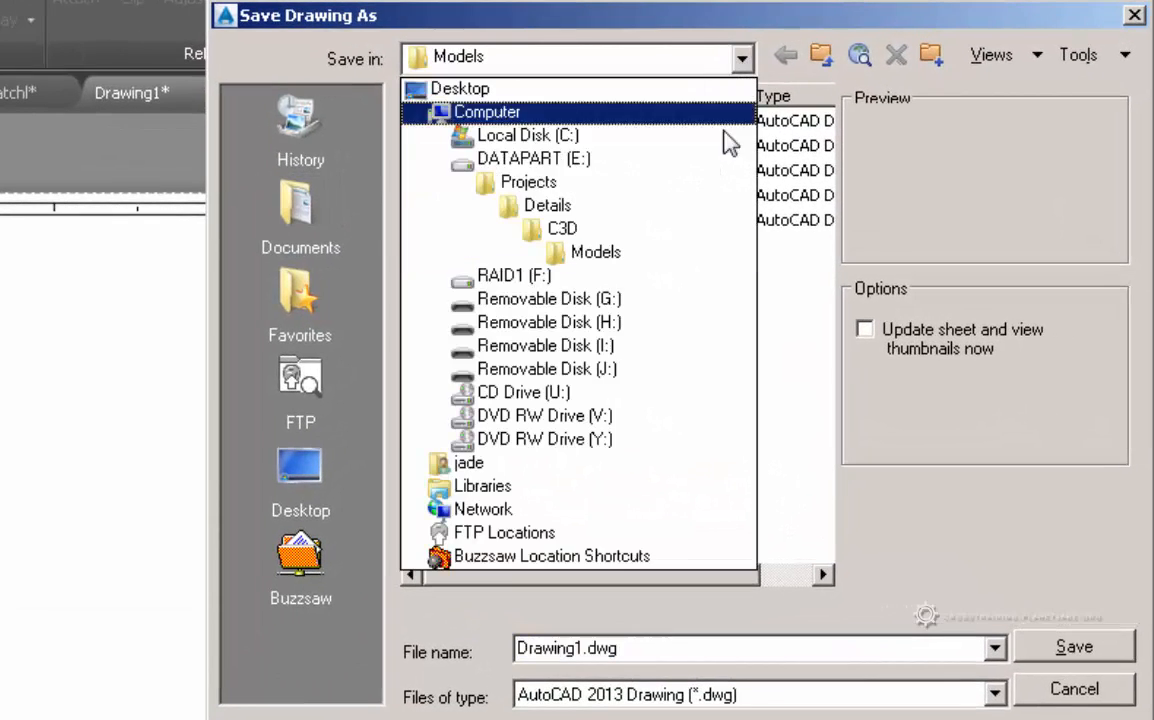
left_click(690, 183)
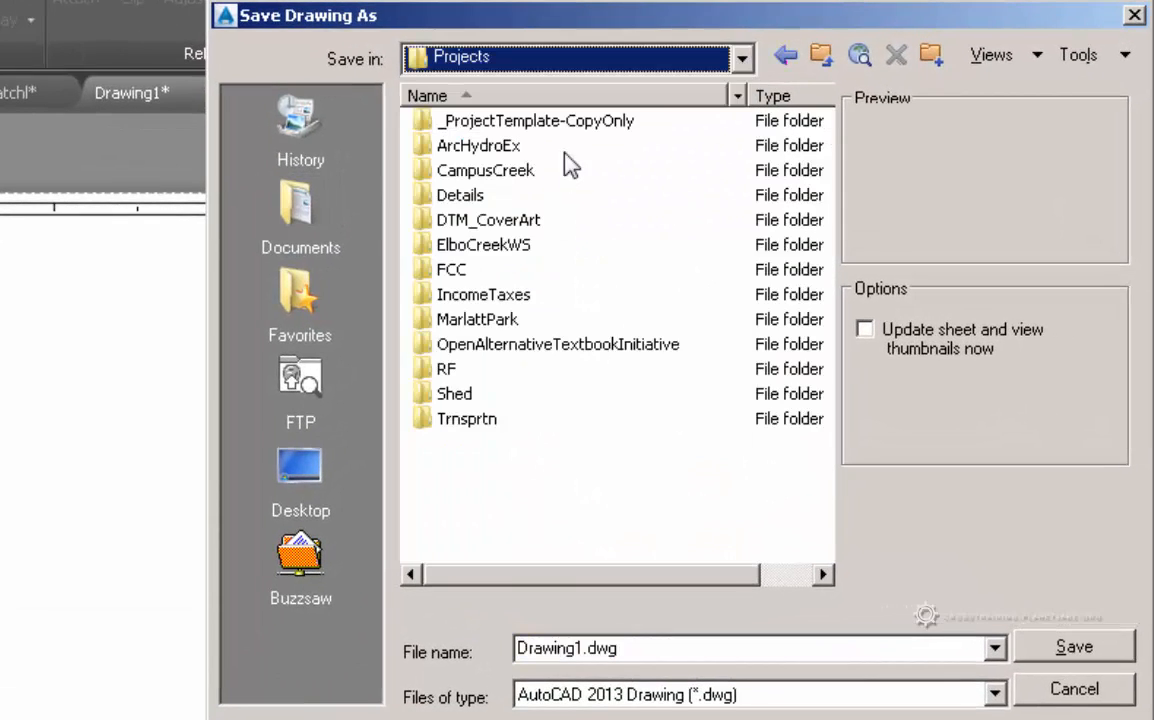
double_click(552, 121)
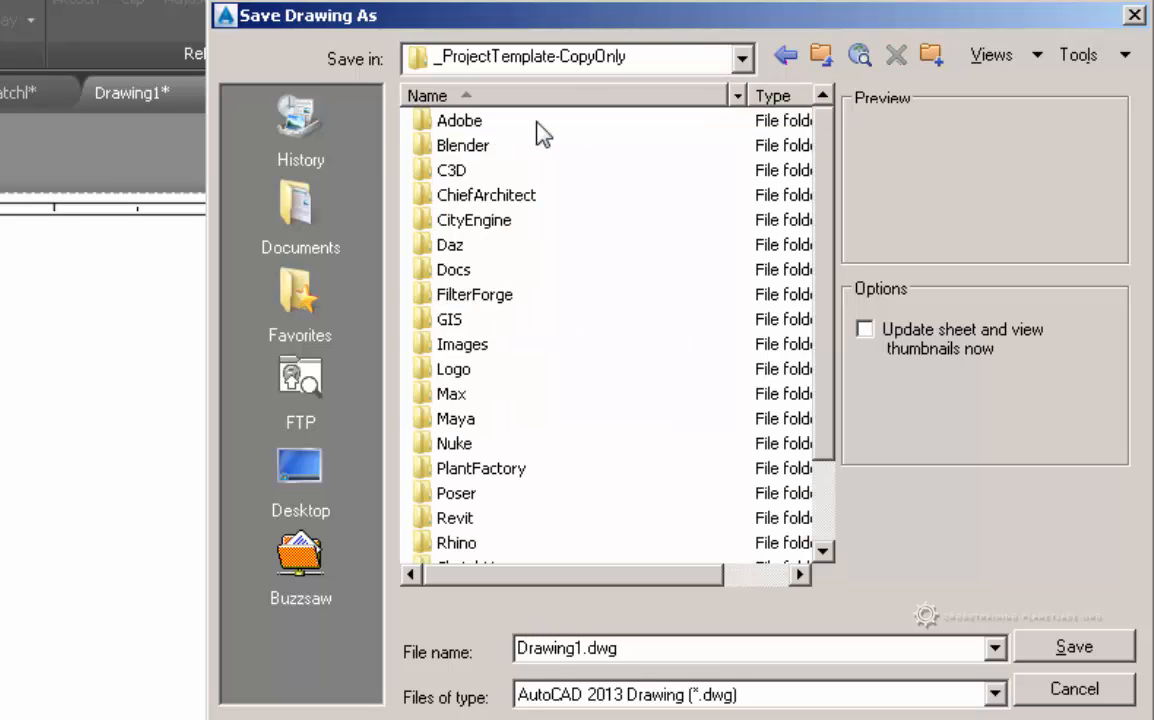
double_click(424, 163)
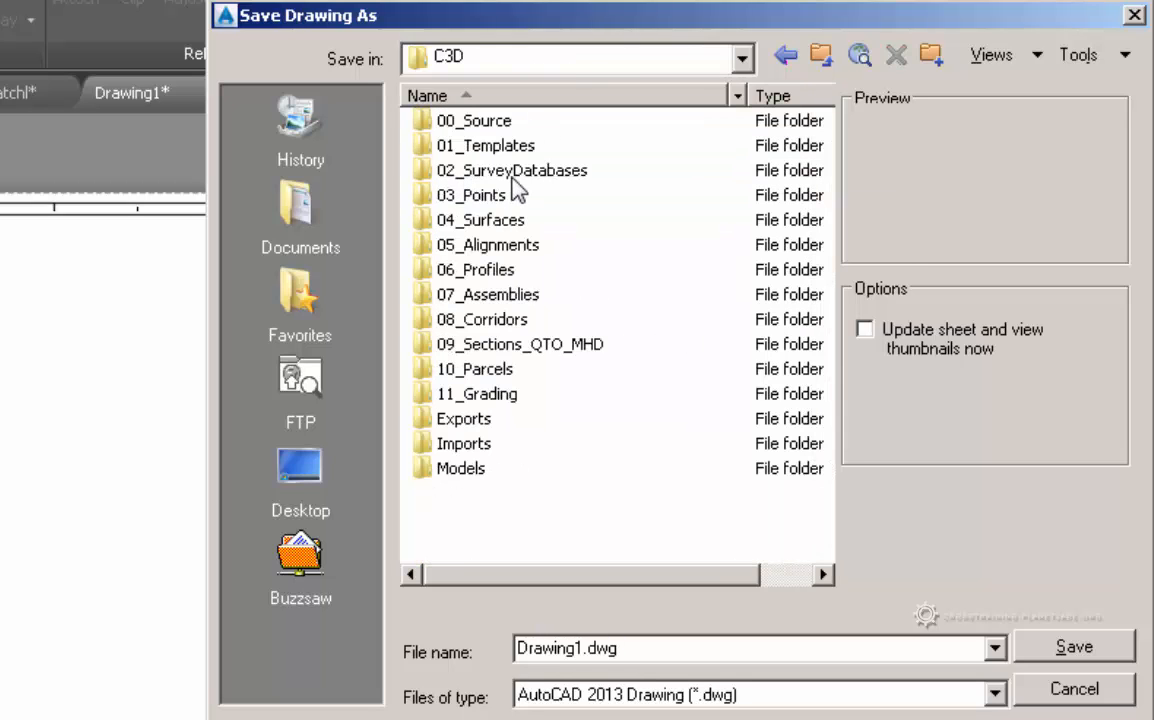
double_click(510, 146)
left_click(478, 172)
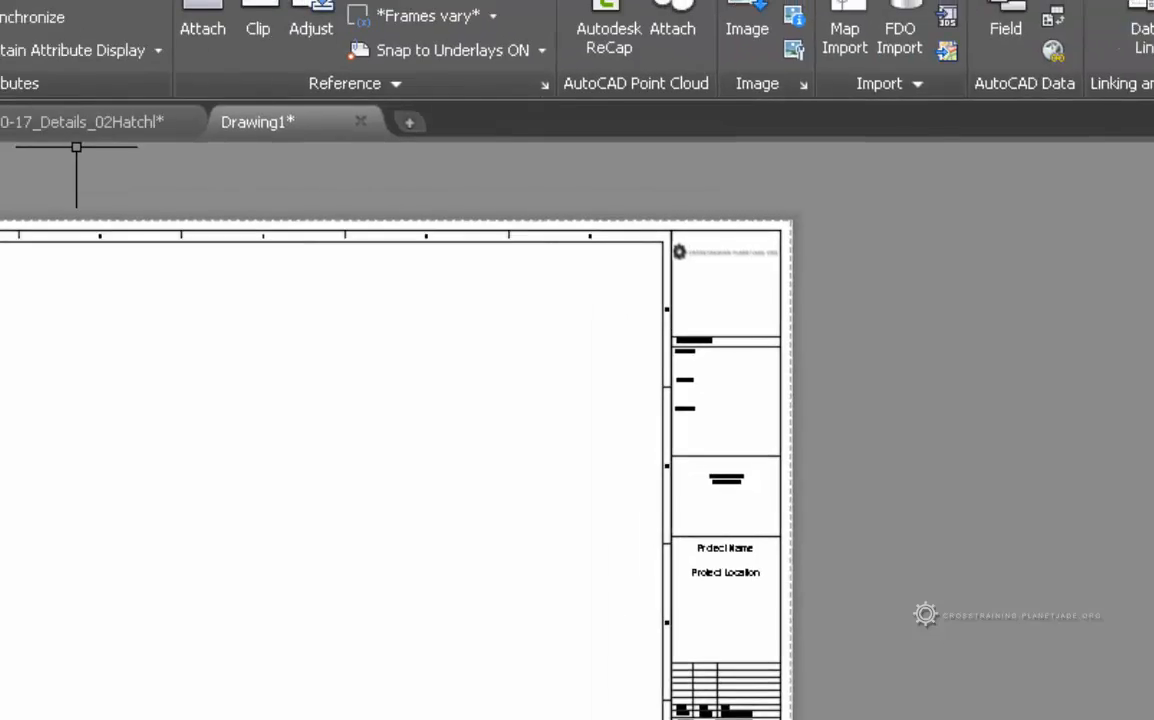
- Switch the workspace to Civil 3D and begin saving the drawing under a new name
left_click(535, 23)
left_click(356, 57)
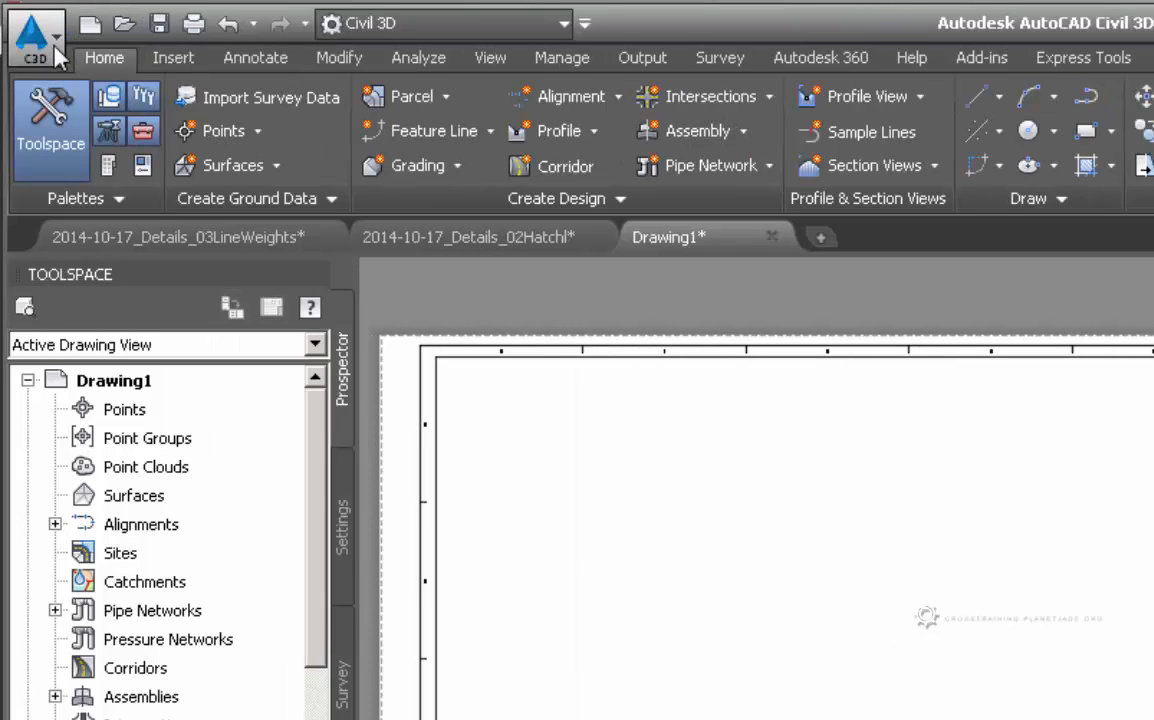
left_click(50, 44)
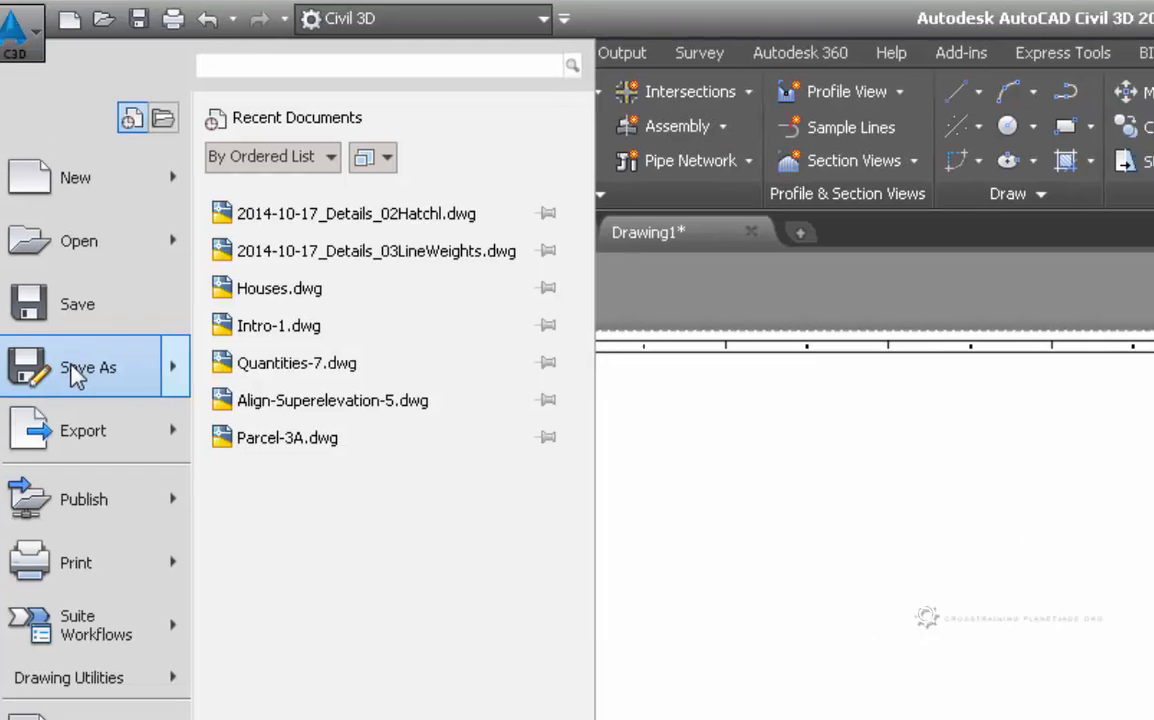
left_click(72, 368)
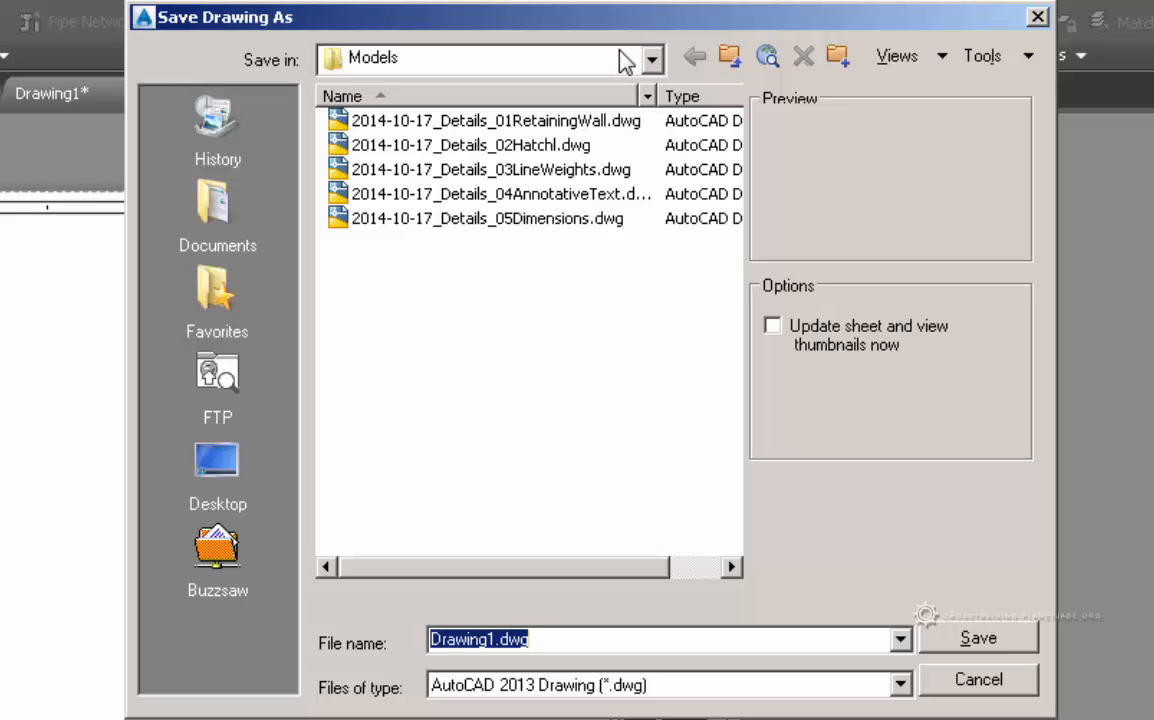
- Browse to E:\Projects\_ProjectTemplate-CopyOnly\C3D\01_Templates and pick 2015.dwg as the file name
left_click(625, 62)
left_click(541, 176)
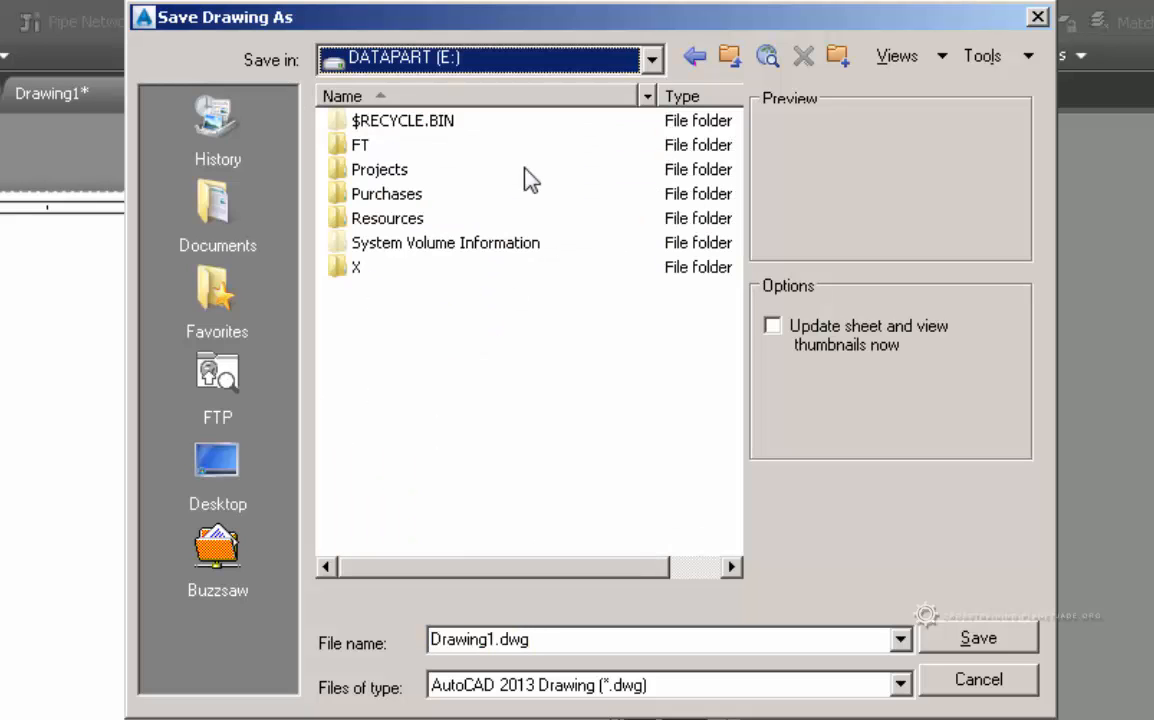
double_click(401, 173)
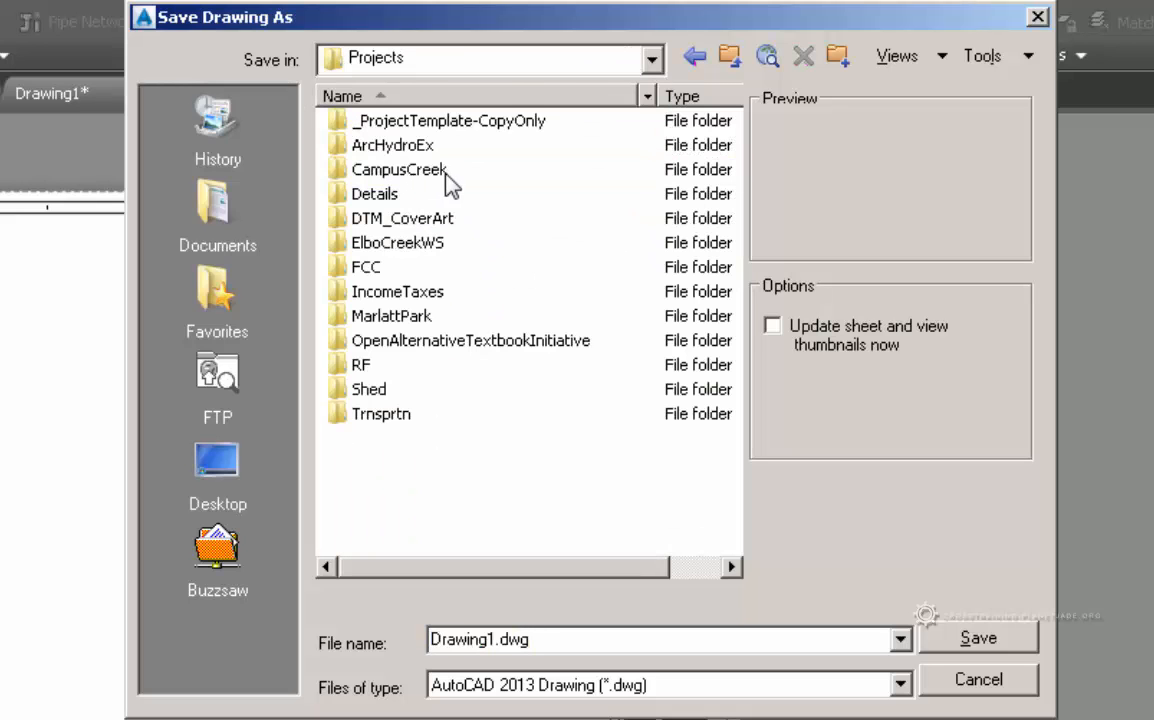
double_click(412, 120)
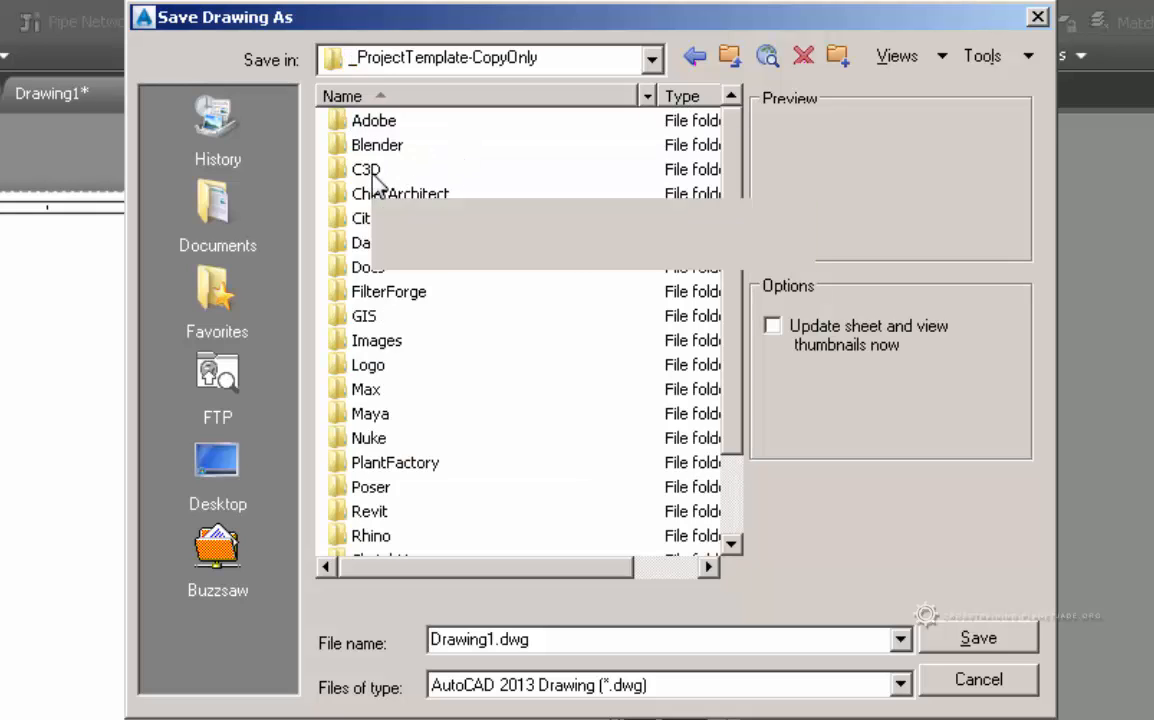
double_click(372, 172)
double_click(440, 149)
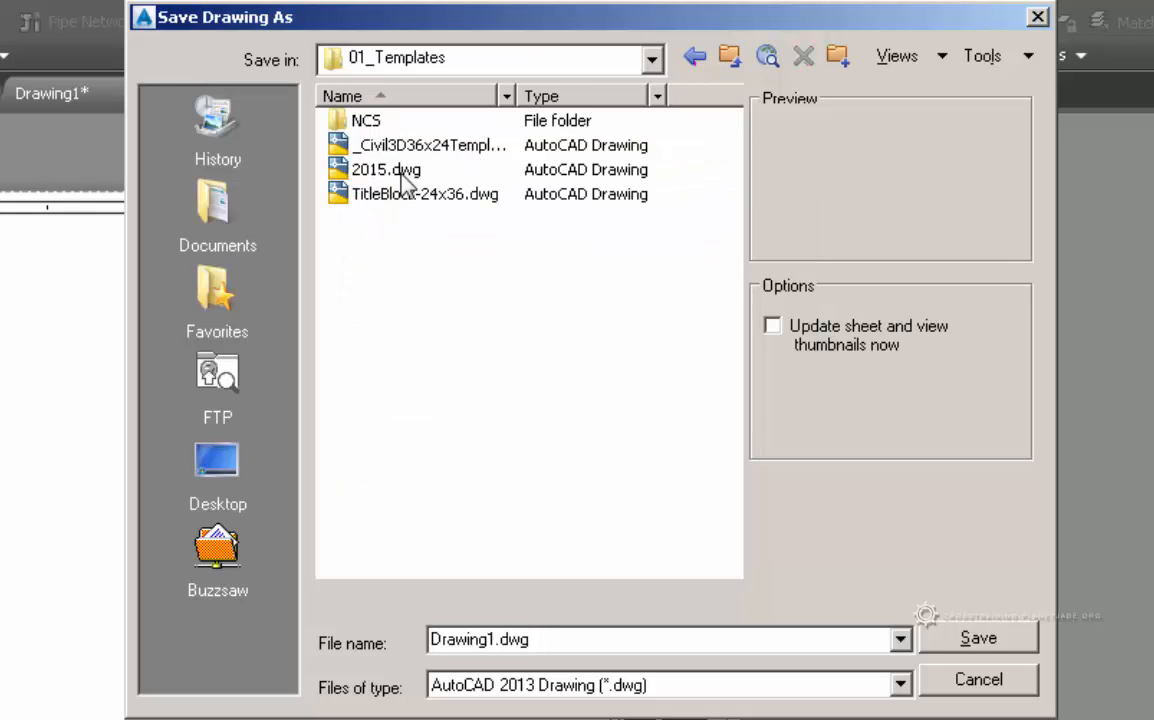
left_click(401, 172)
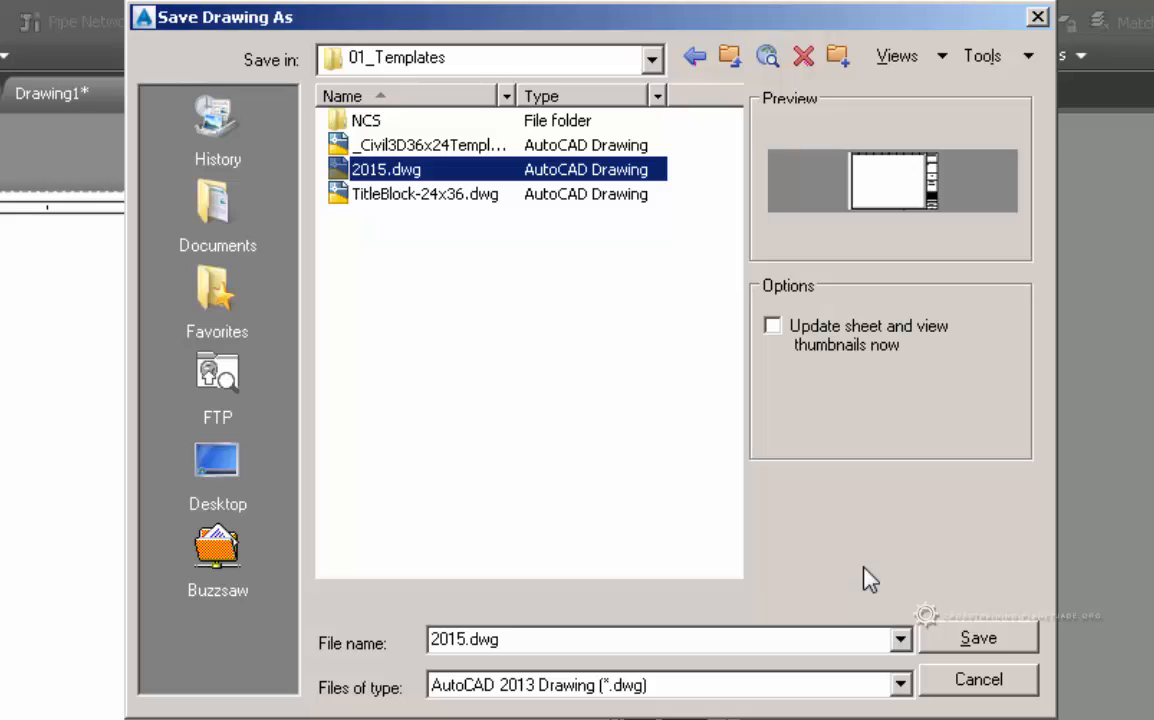
- Confirm 01_Templates in the folder tree and reselect 2015.dwg as the save target
left_click(652, 59)
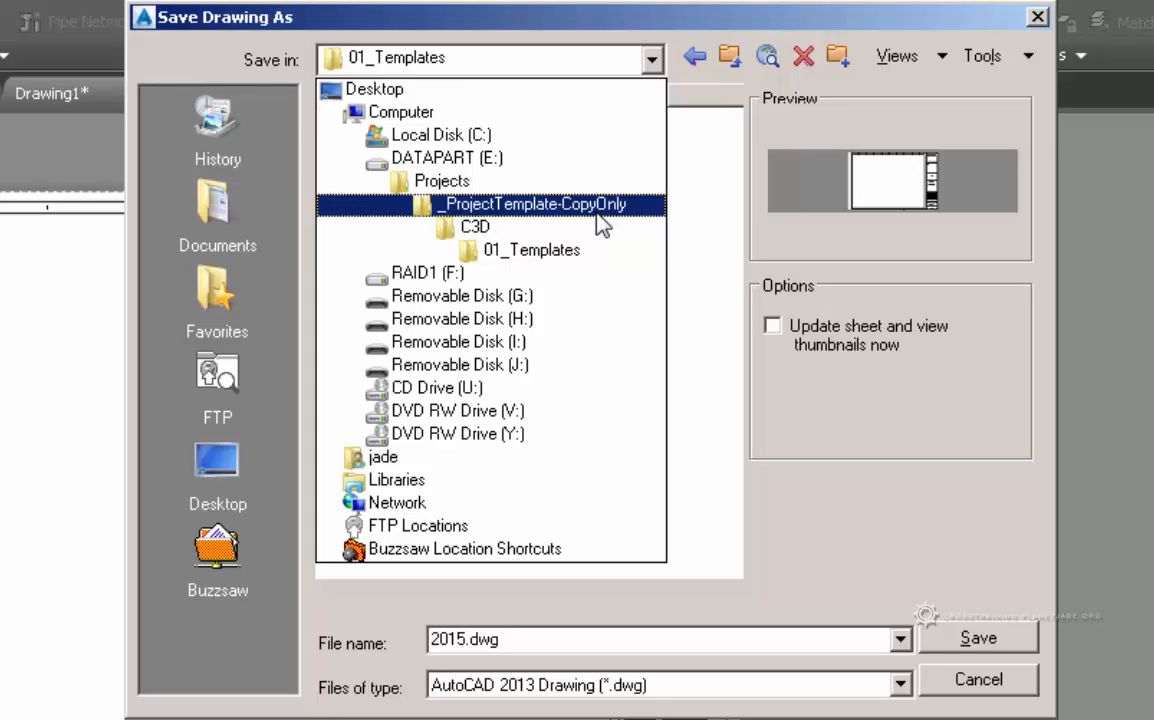
left_click(533, 250)
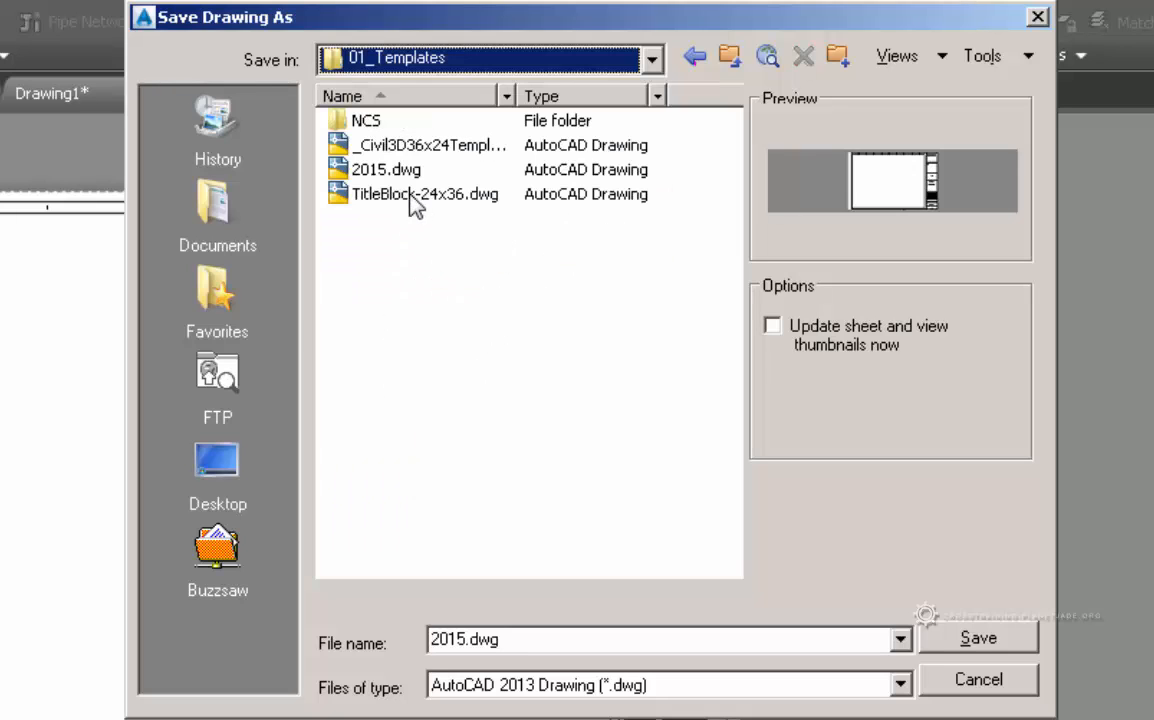
left_click(425, 170)
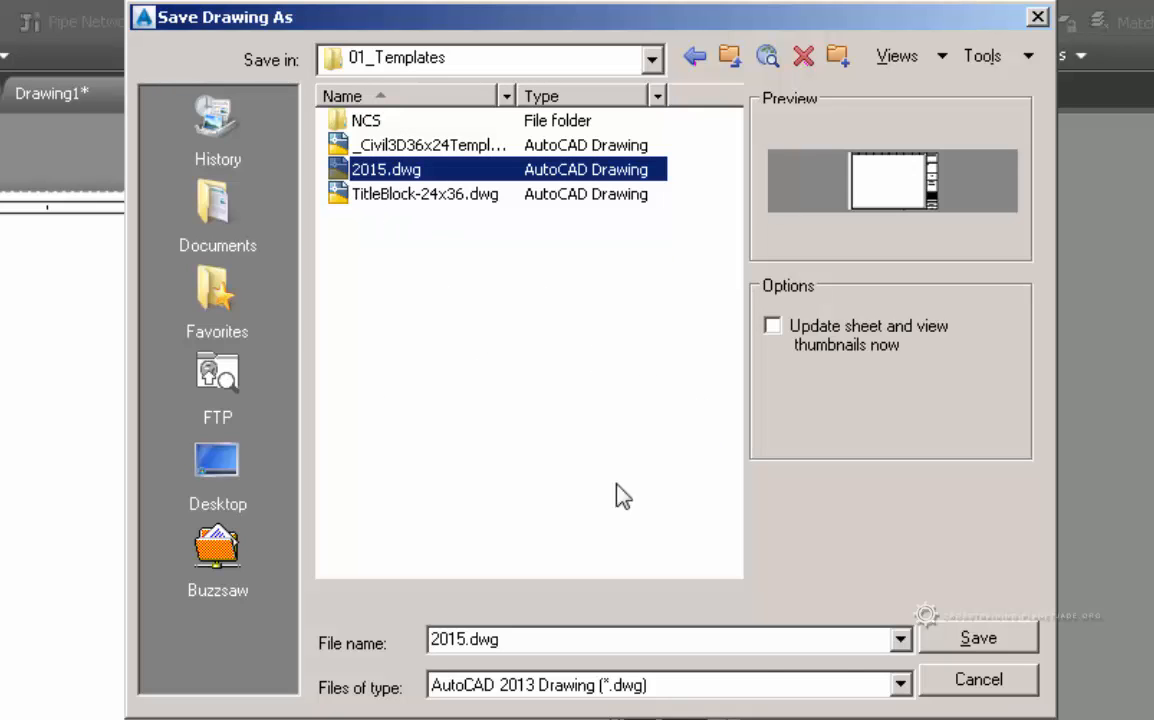